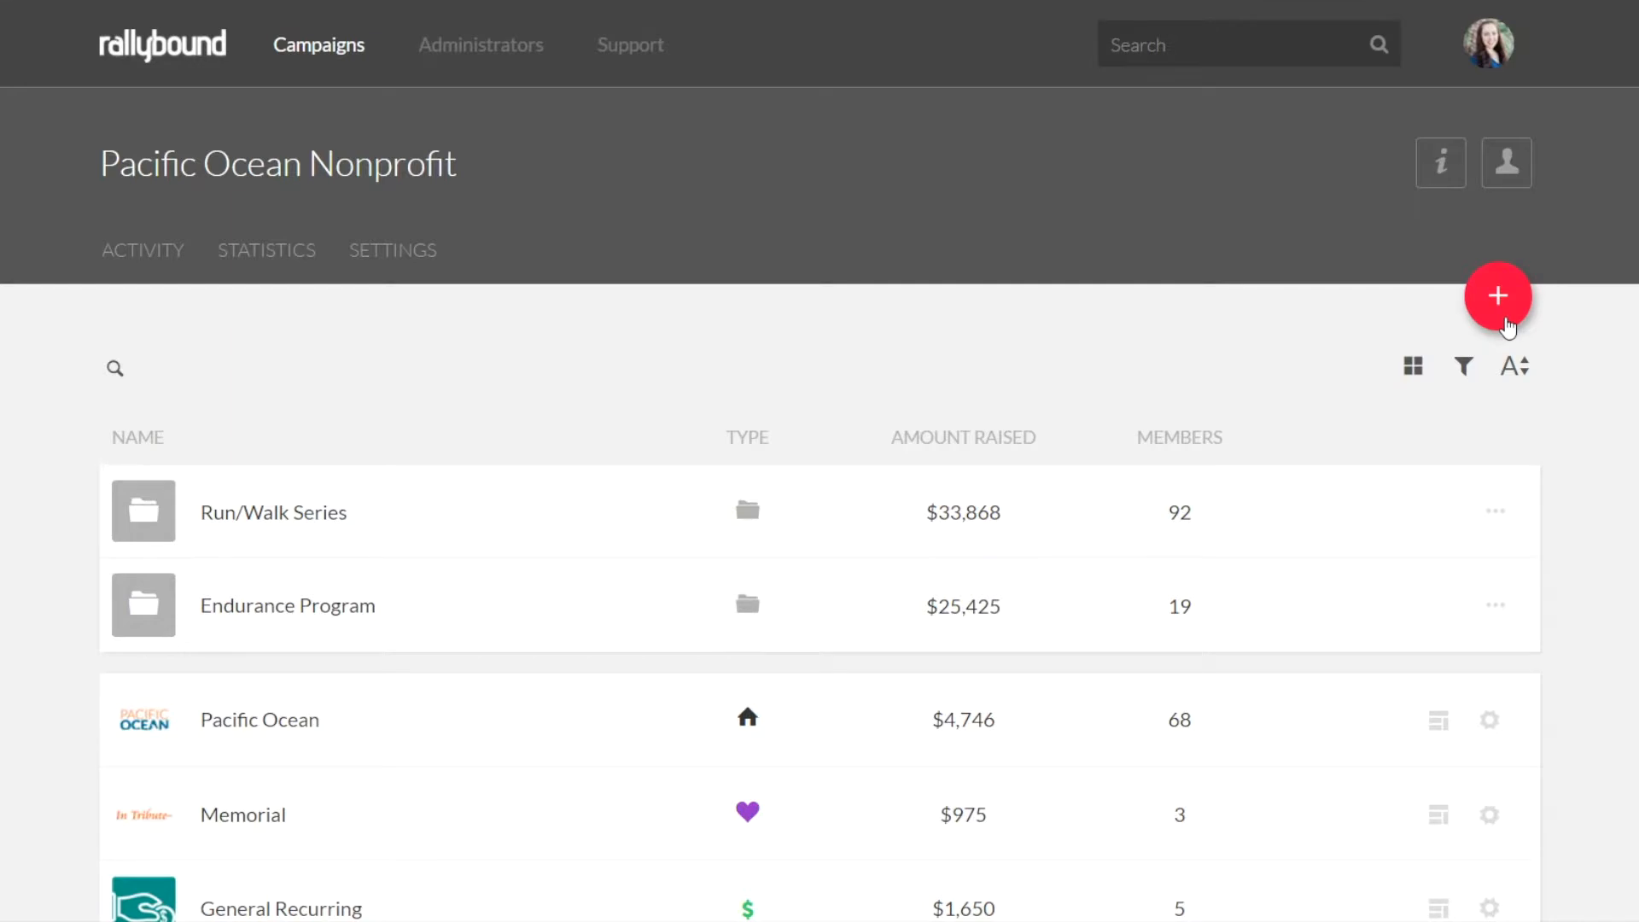
Start a new donation page campaign and name it "Donation for the Beach"
{"action": "left_click", "coordinate": [1506, 324]}
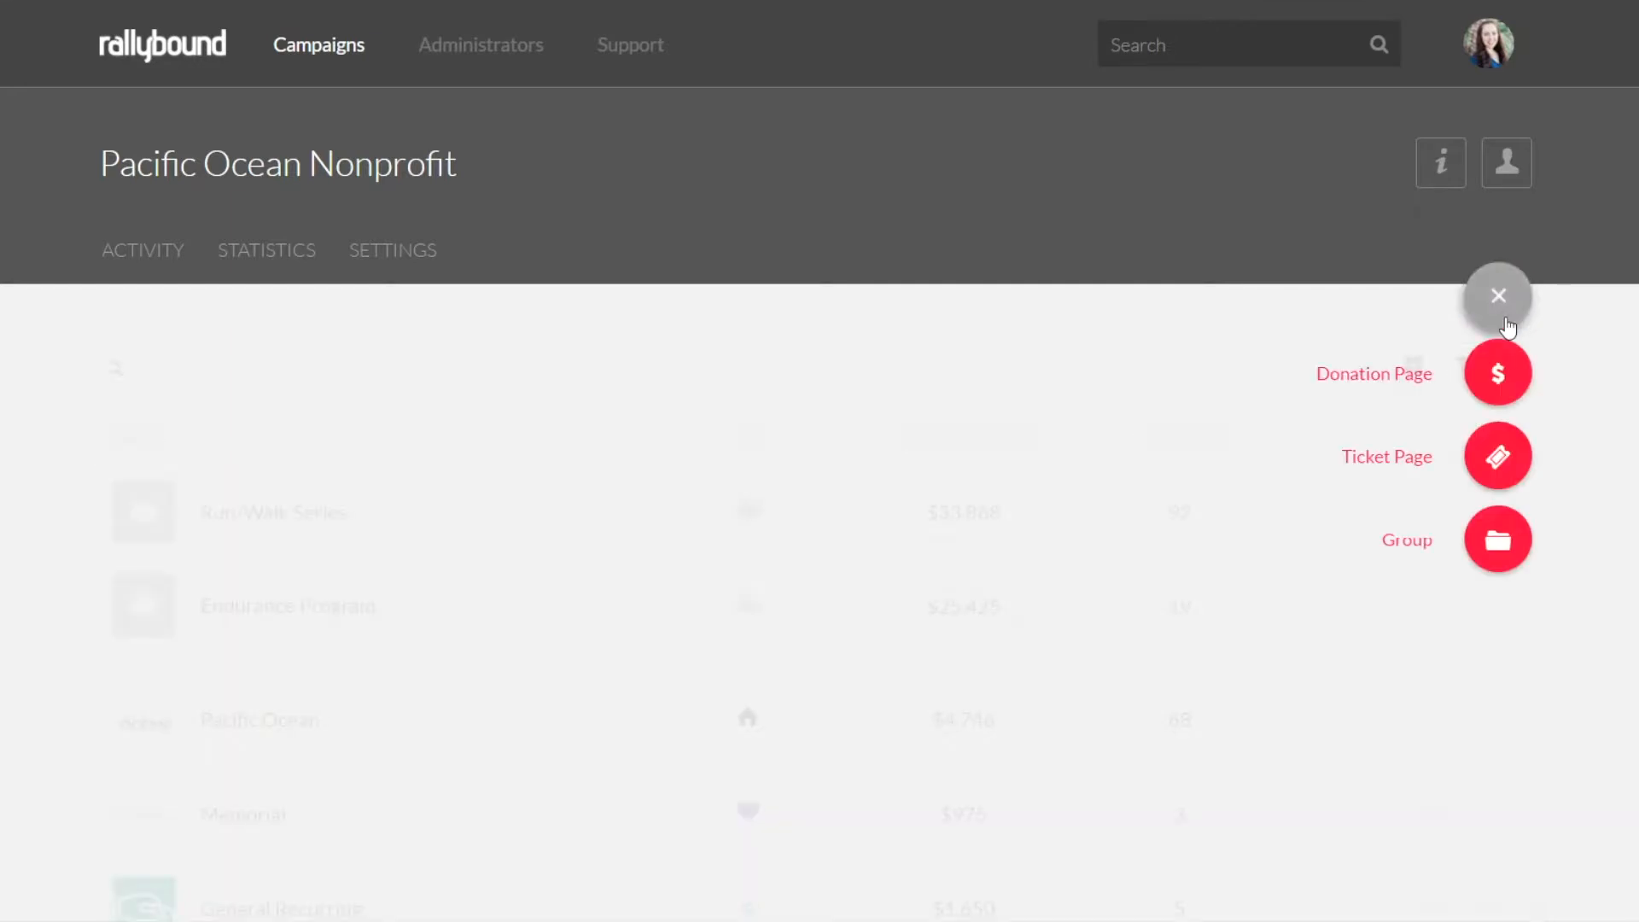
{"action": "left_click", "coordinate": [1504, 375]}
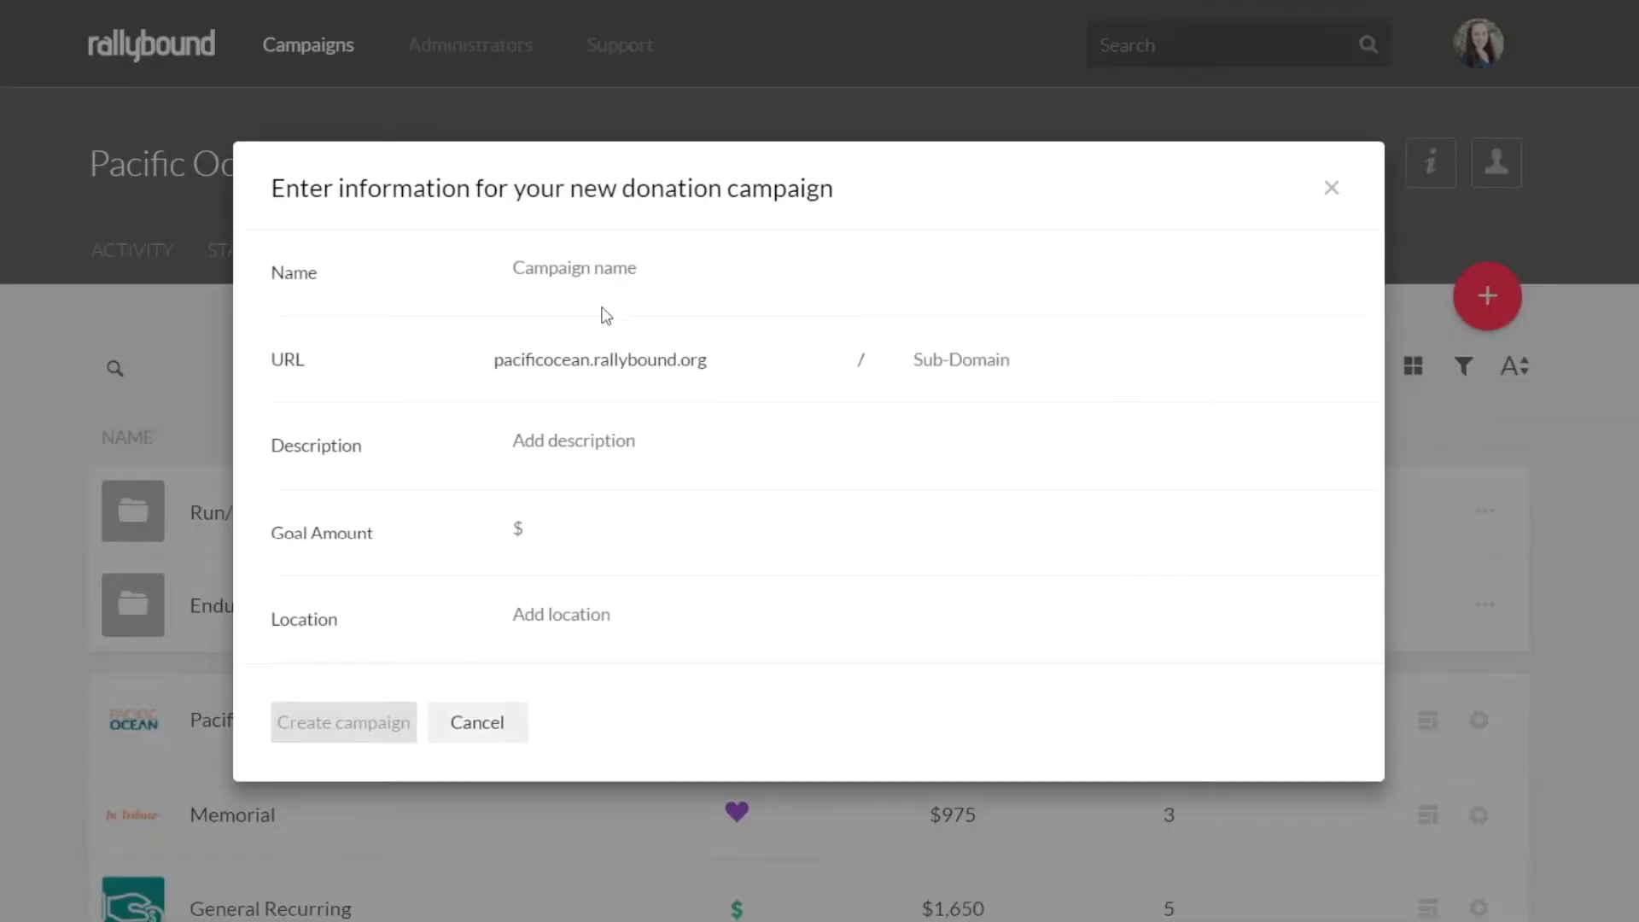
{"action": "left_click", "coordinate": [547, 282]}
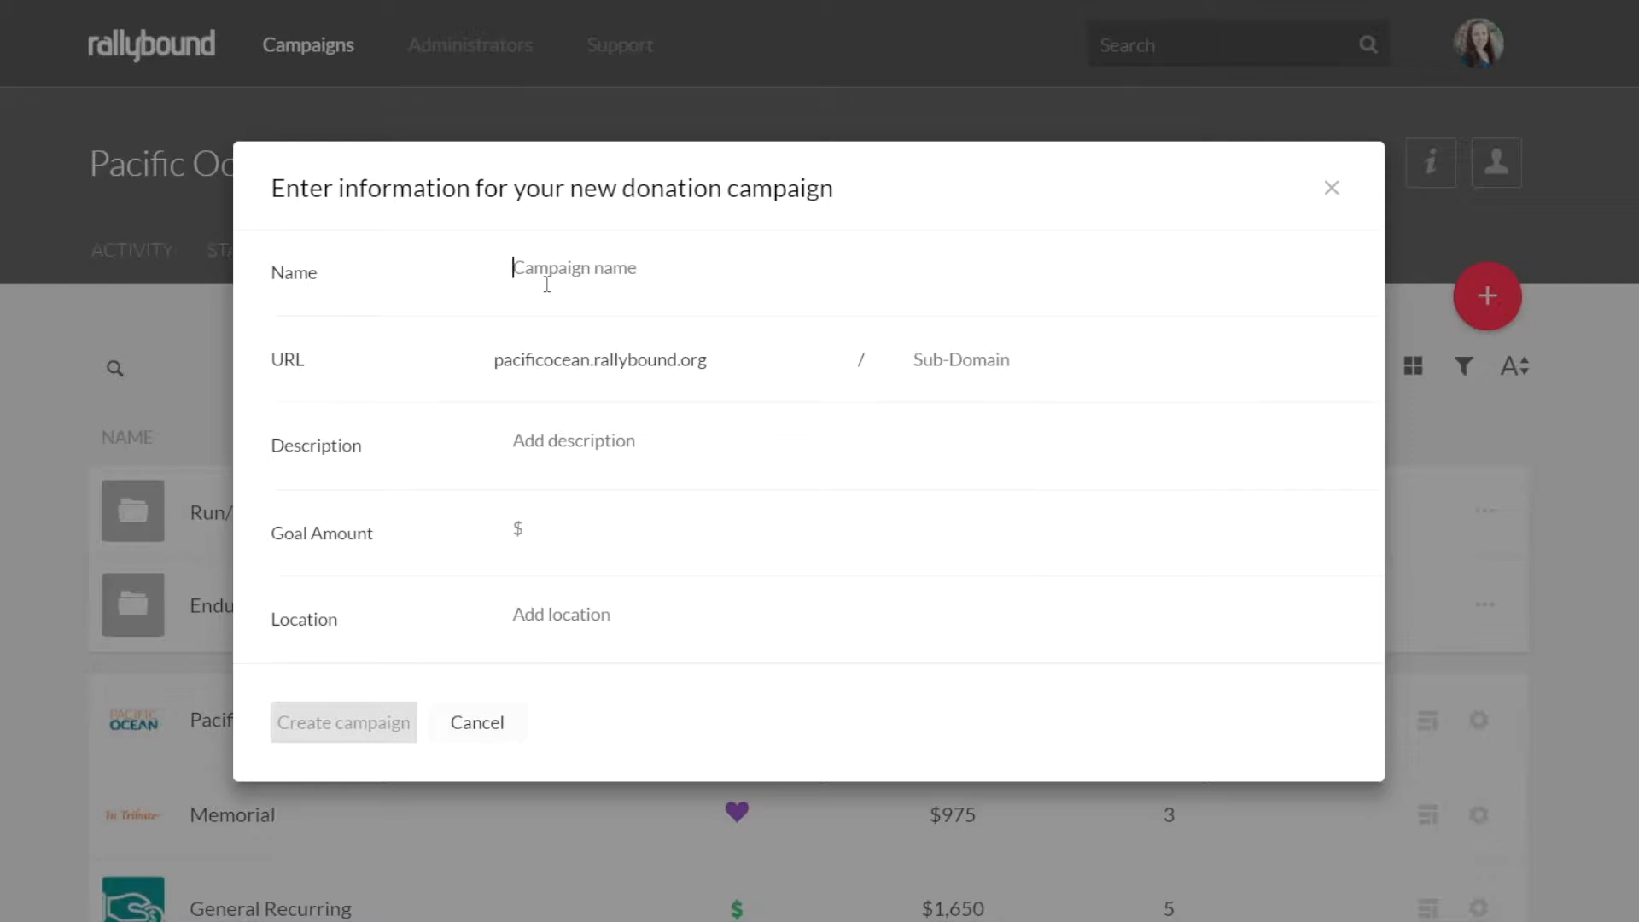
{"action": "type", "text": "D"}
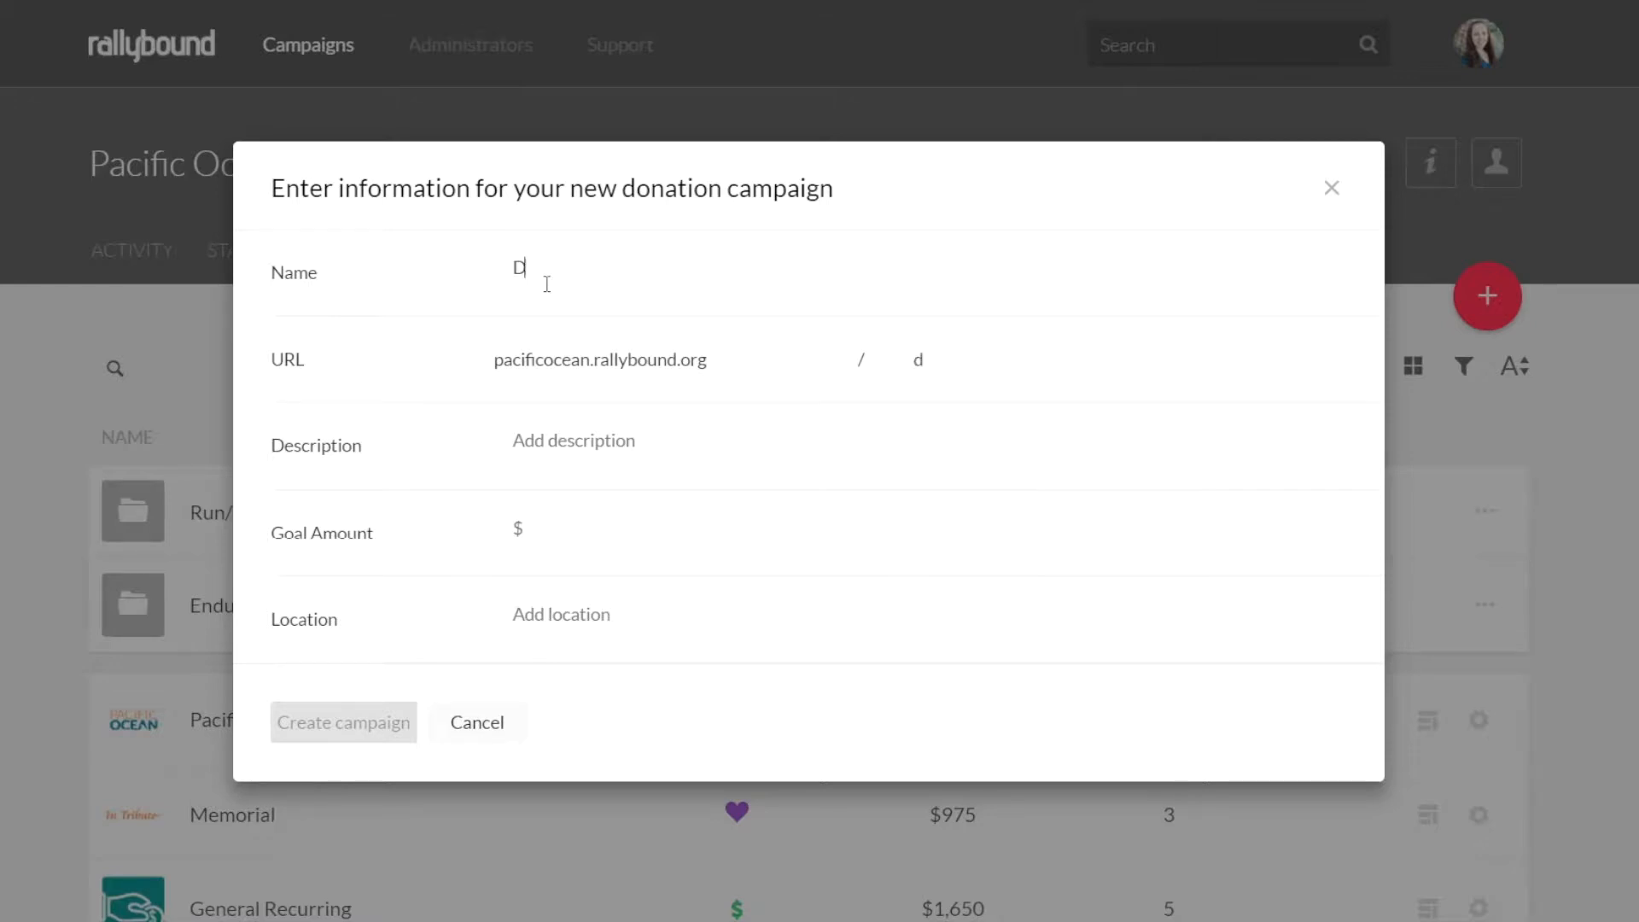
{"action": "type", "text": "onation for the BEach"}
{"action": "key", "text": "BackSpace"}
{"action": "key", "text": "BackSpace"}
{"action": "key", "text": "BackSpace"}
{"action": "key", "text": "BackSpace"}
{"action": "type", "text": "each"}
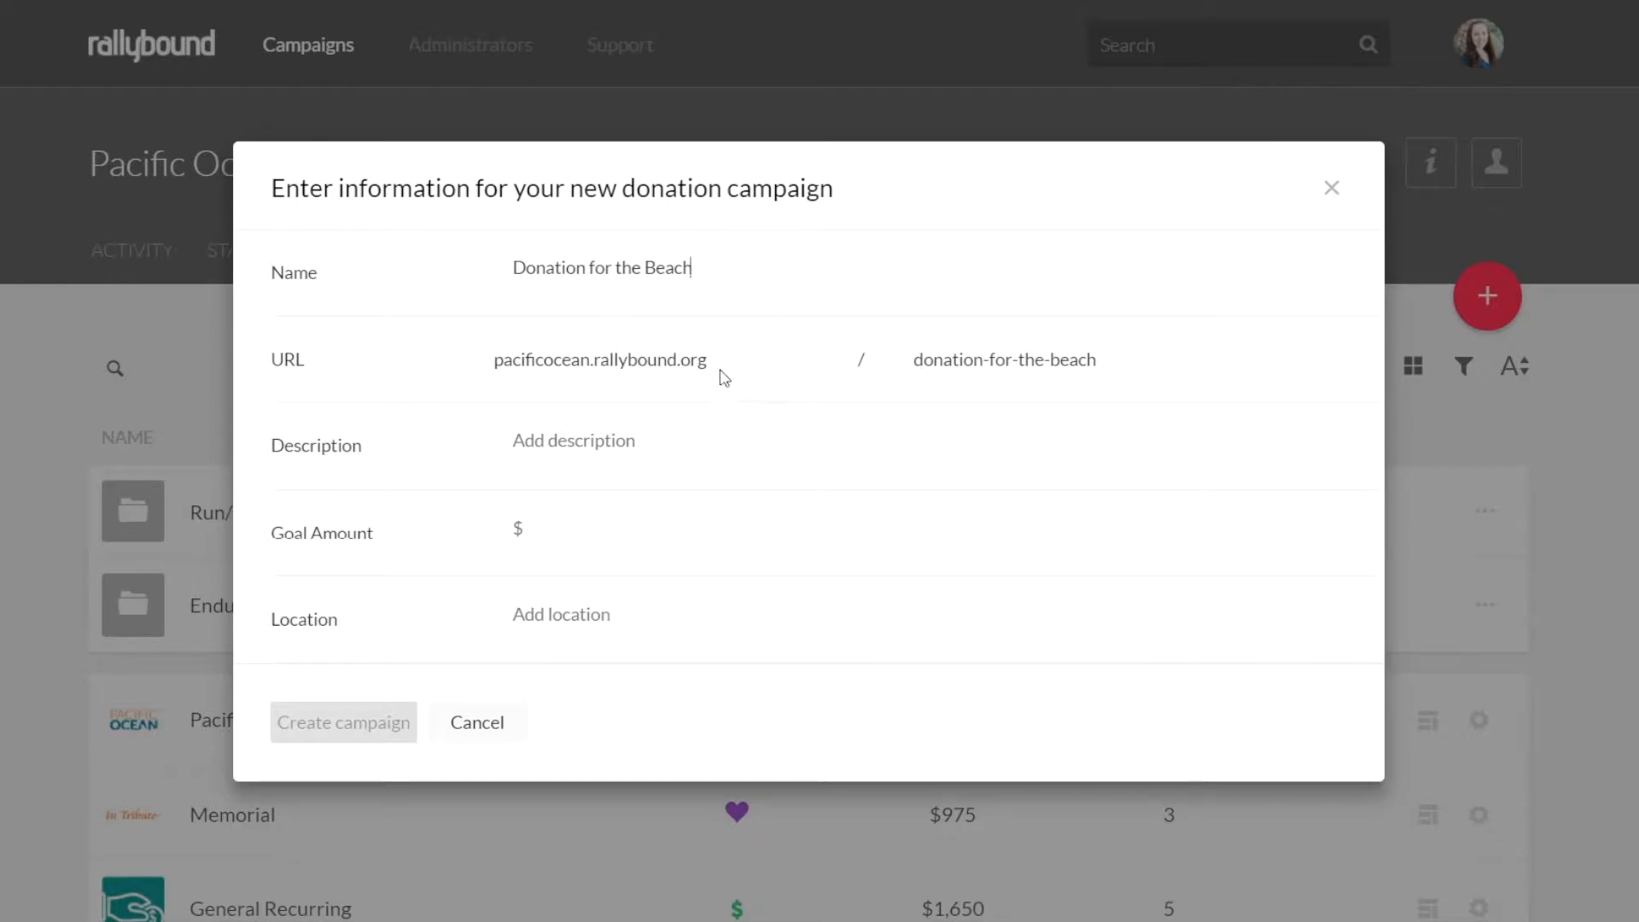
Enter the campaign description "Clean up the beach" and set the goal amount to 10000
{"action": "left_click", "coordinate": [575, 441]}
{"action": "type", "text": "Clean up the beach"}
{"action": "left_click", "coordinate": [601, 535]}
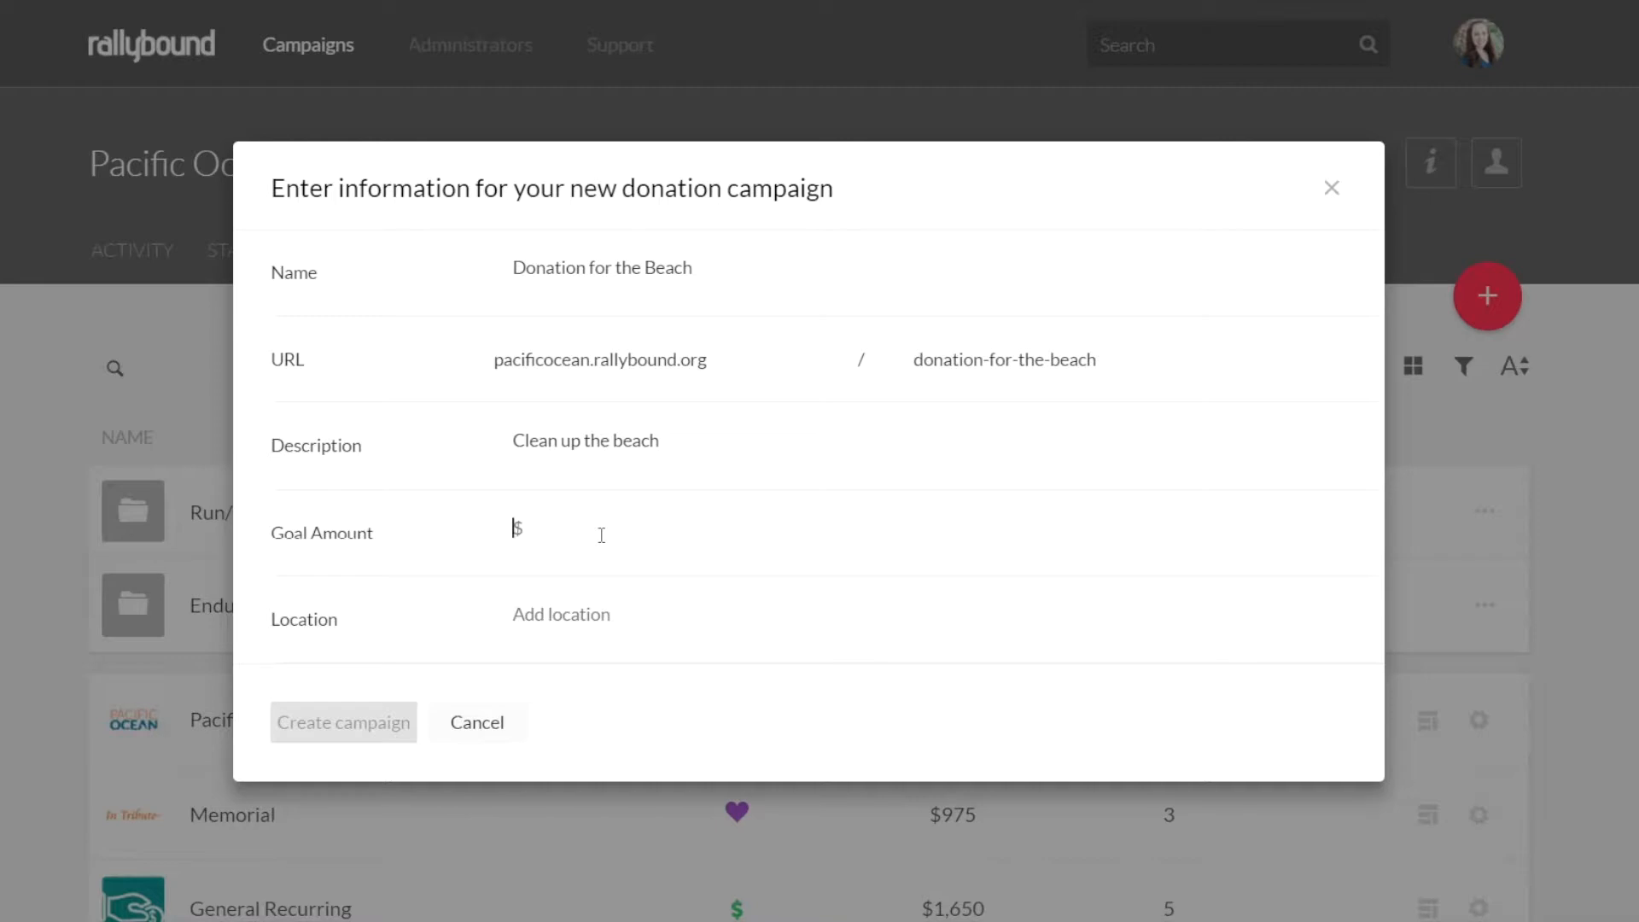
{"action": "type", "text": "10000"}
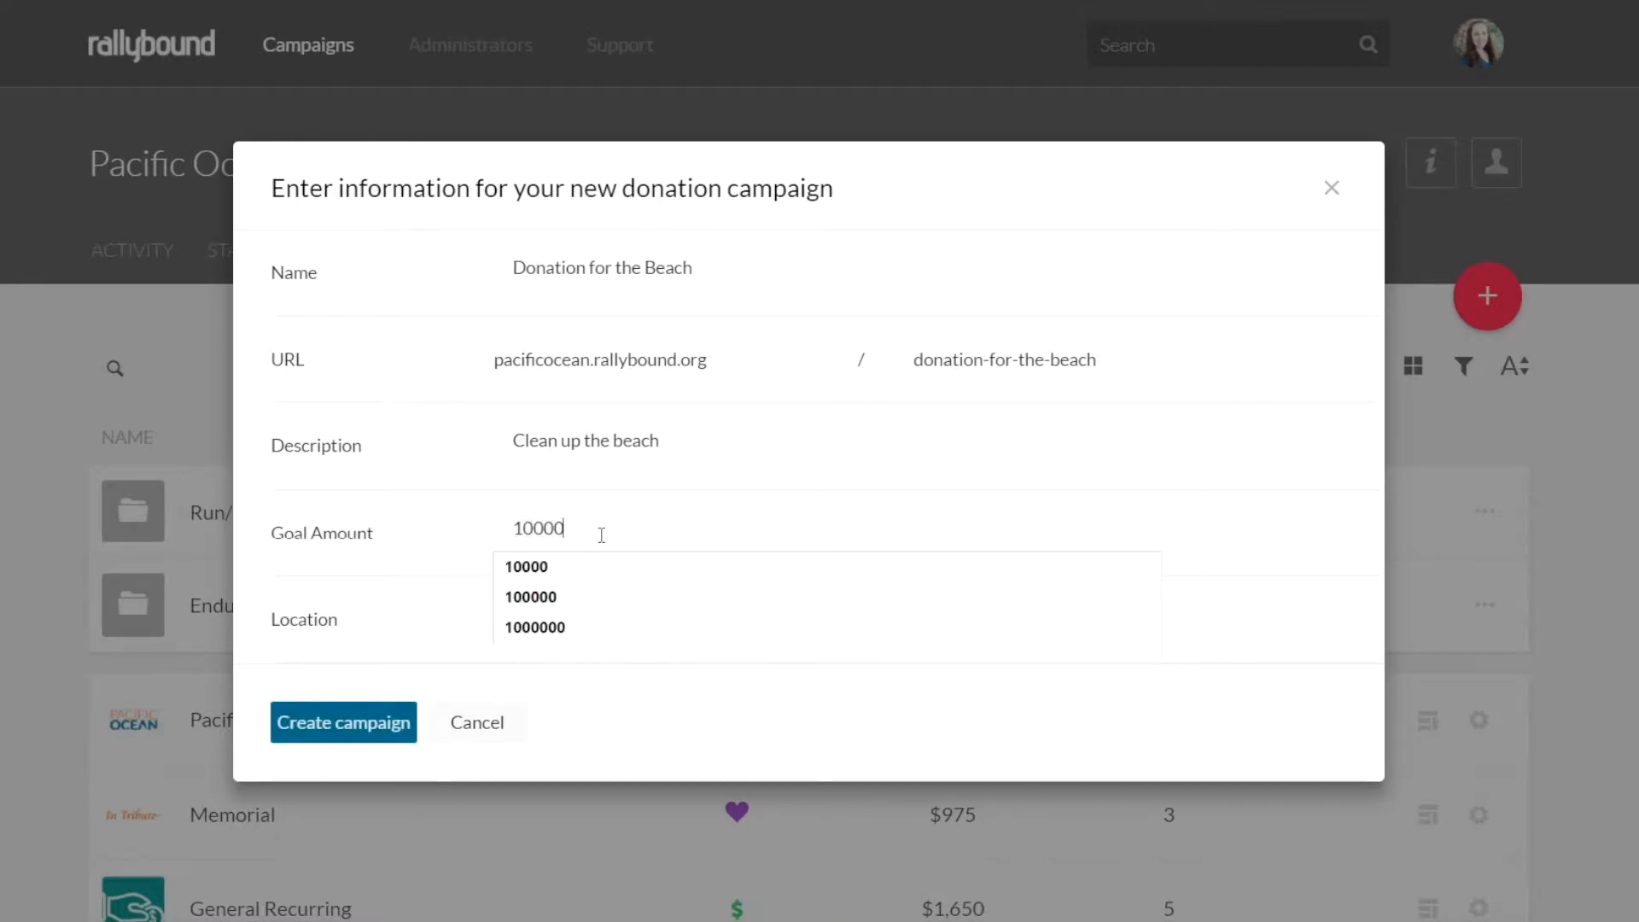
{"action": "left_click", "coordinate": [702, 436]}
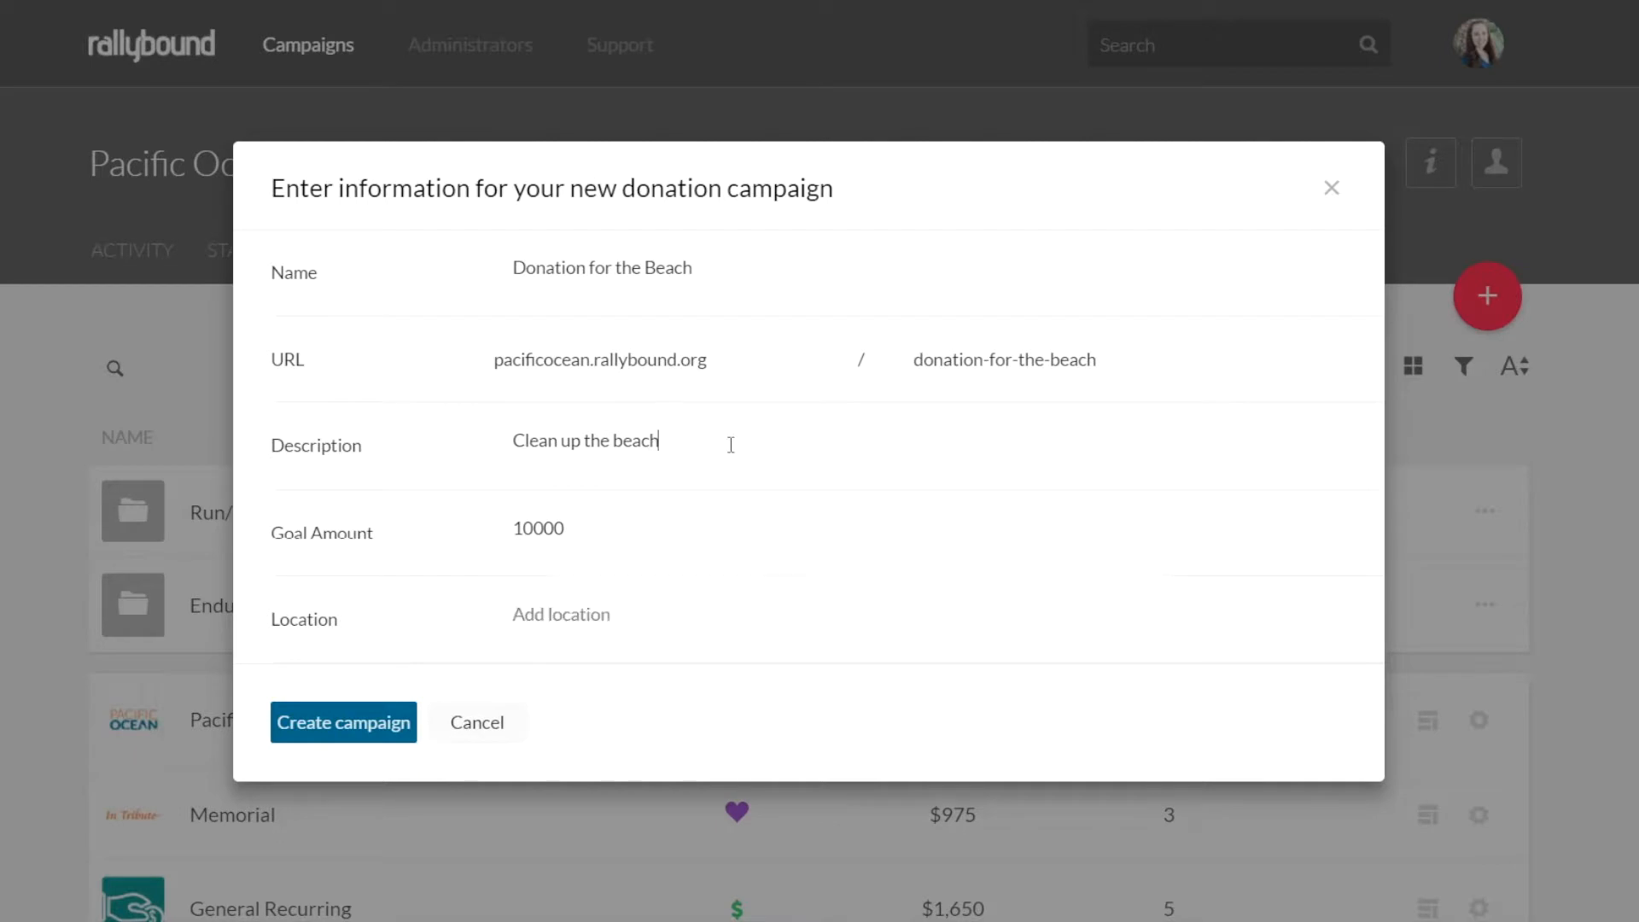
Set the campaign location to "Hermosa Beach, California" and create the campaign
{"action": "left_click", "coordinate": [608, 611]}
{"action": "type", "text": "Hermosa Beach, California"}
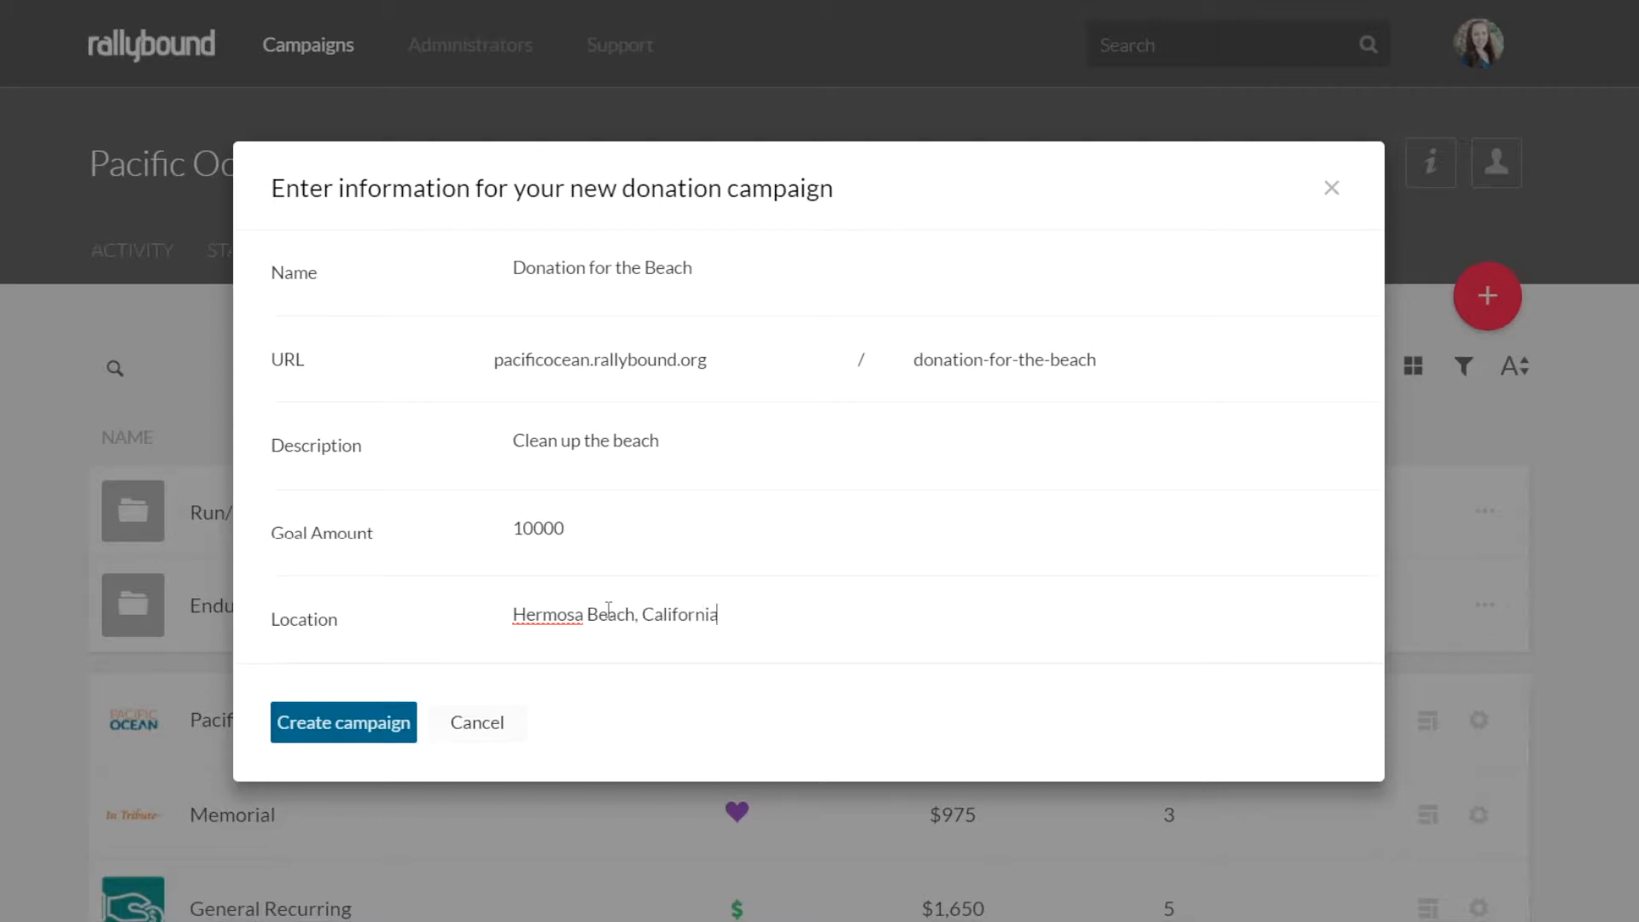
{"action": "left_click", "coordinate": [387, 723]}
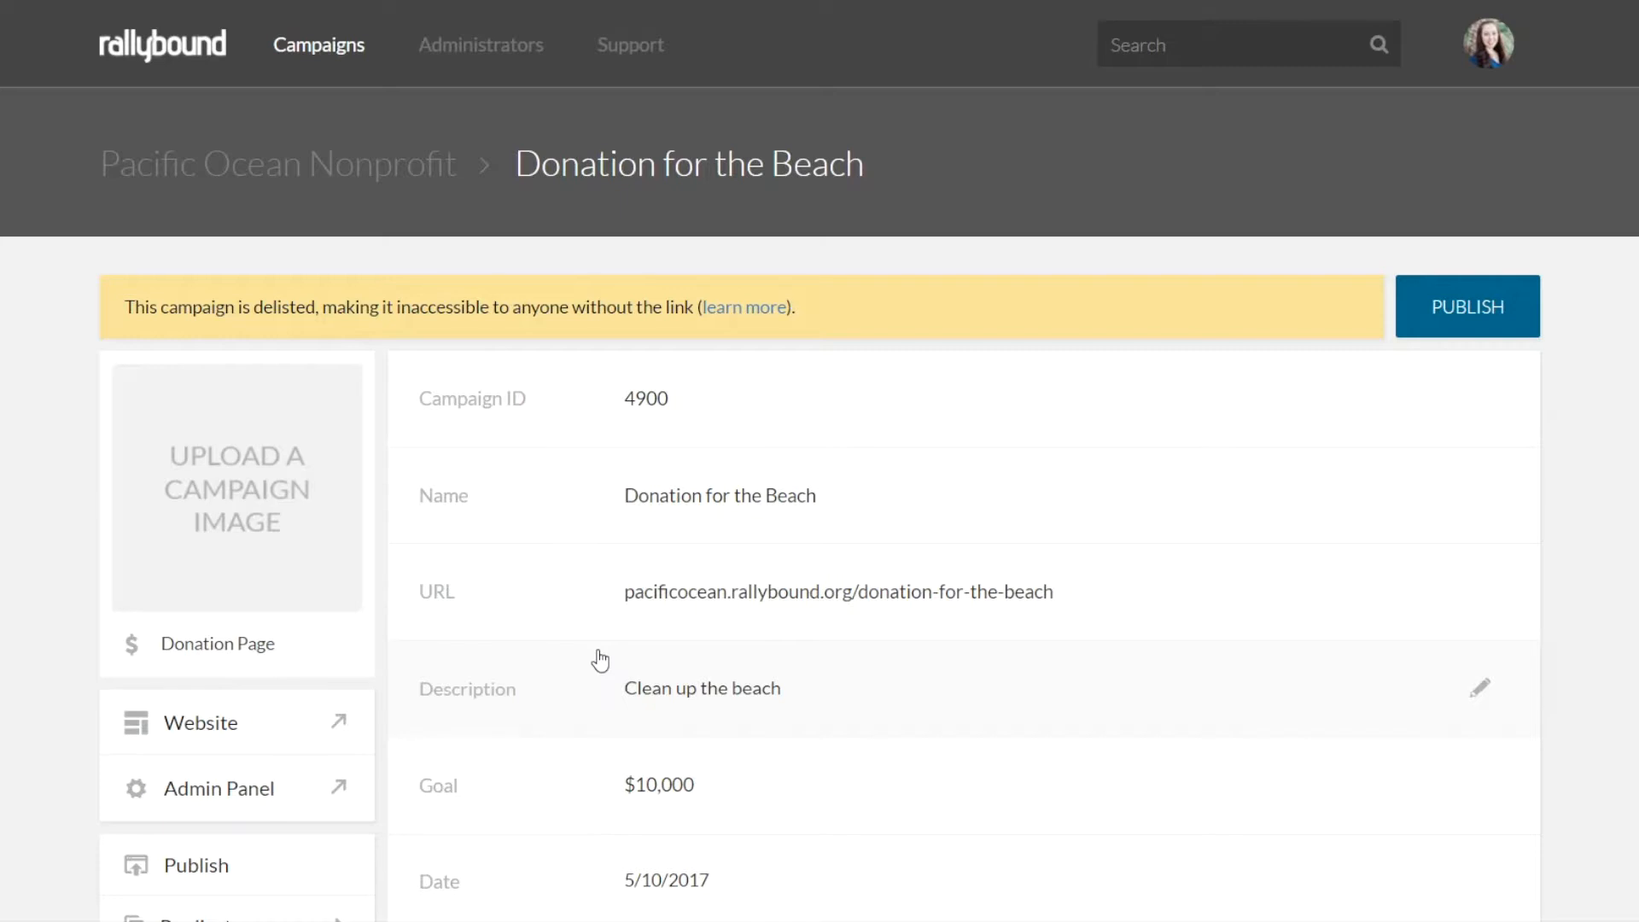
Open the new campaign's website and enable editing on its donation page
{"action": "scroll", "coordinate": [600, 659], "scroll_direction": "down", "scroll_amount": 3}
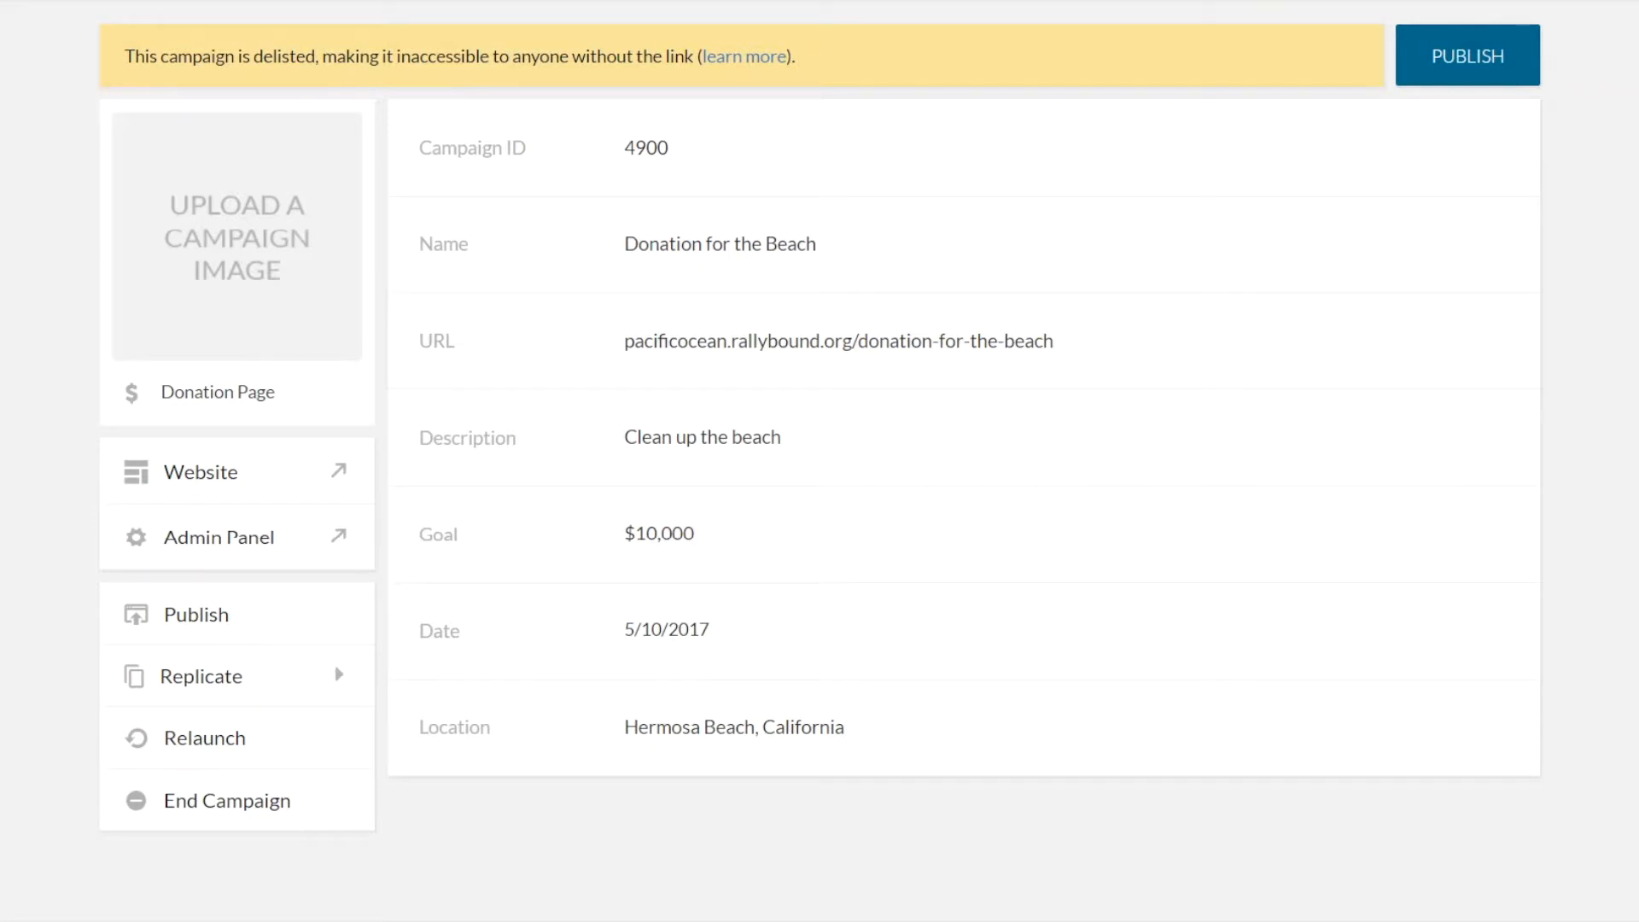
{"action": "left_click", "coordinate": [171, 489]}
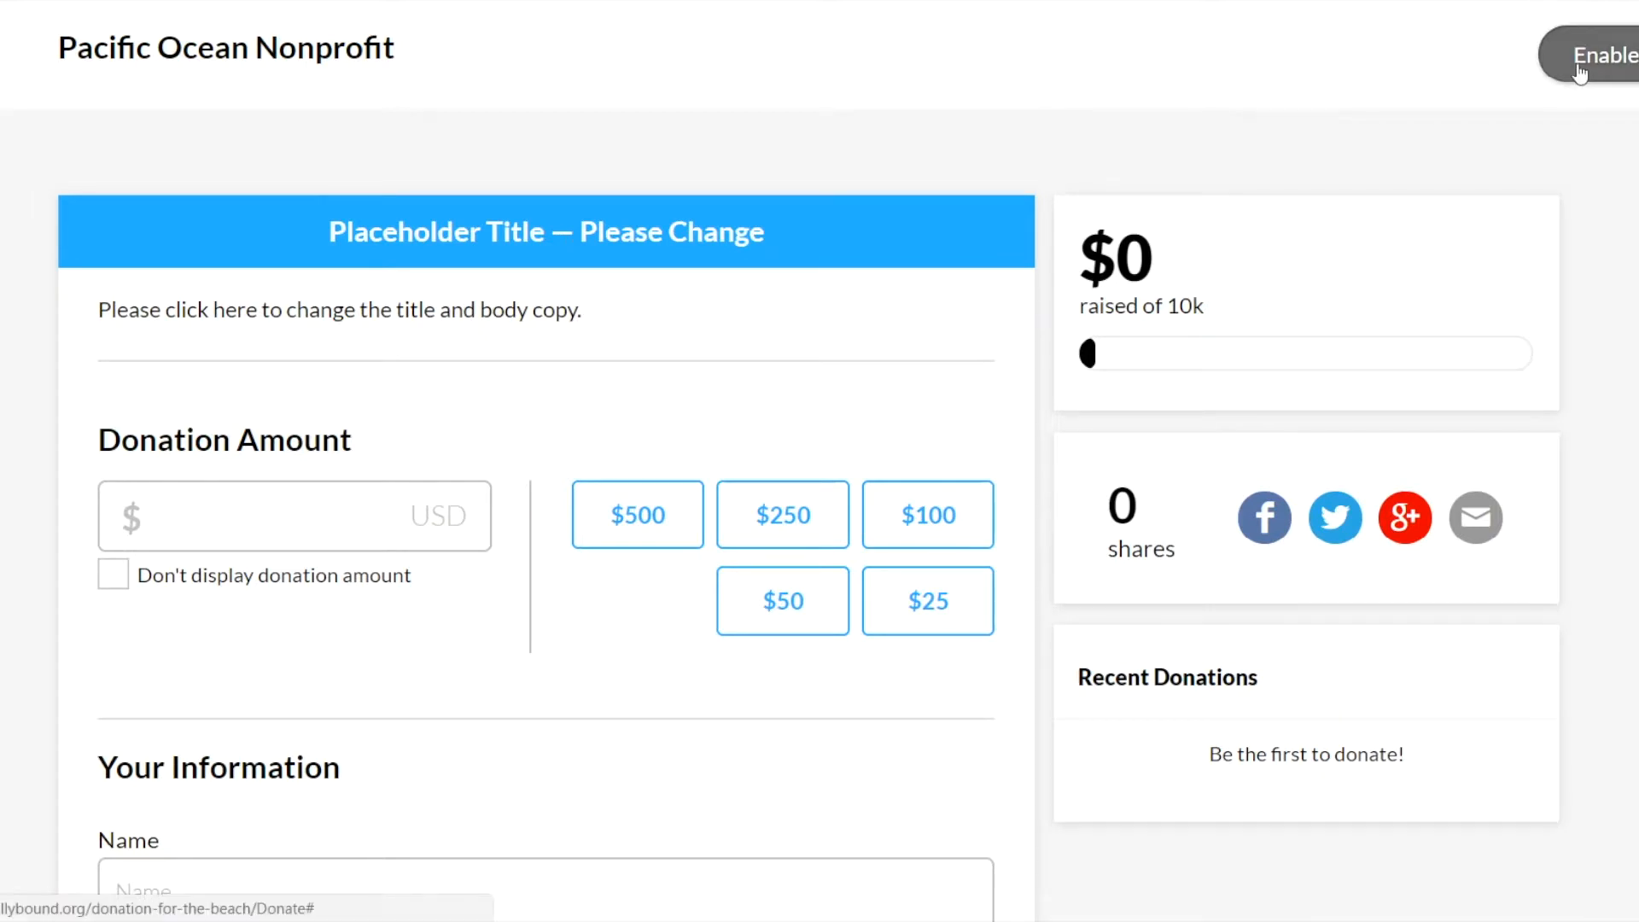
{"action": "left_click", "coordinate": [1608, 58]}
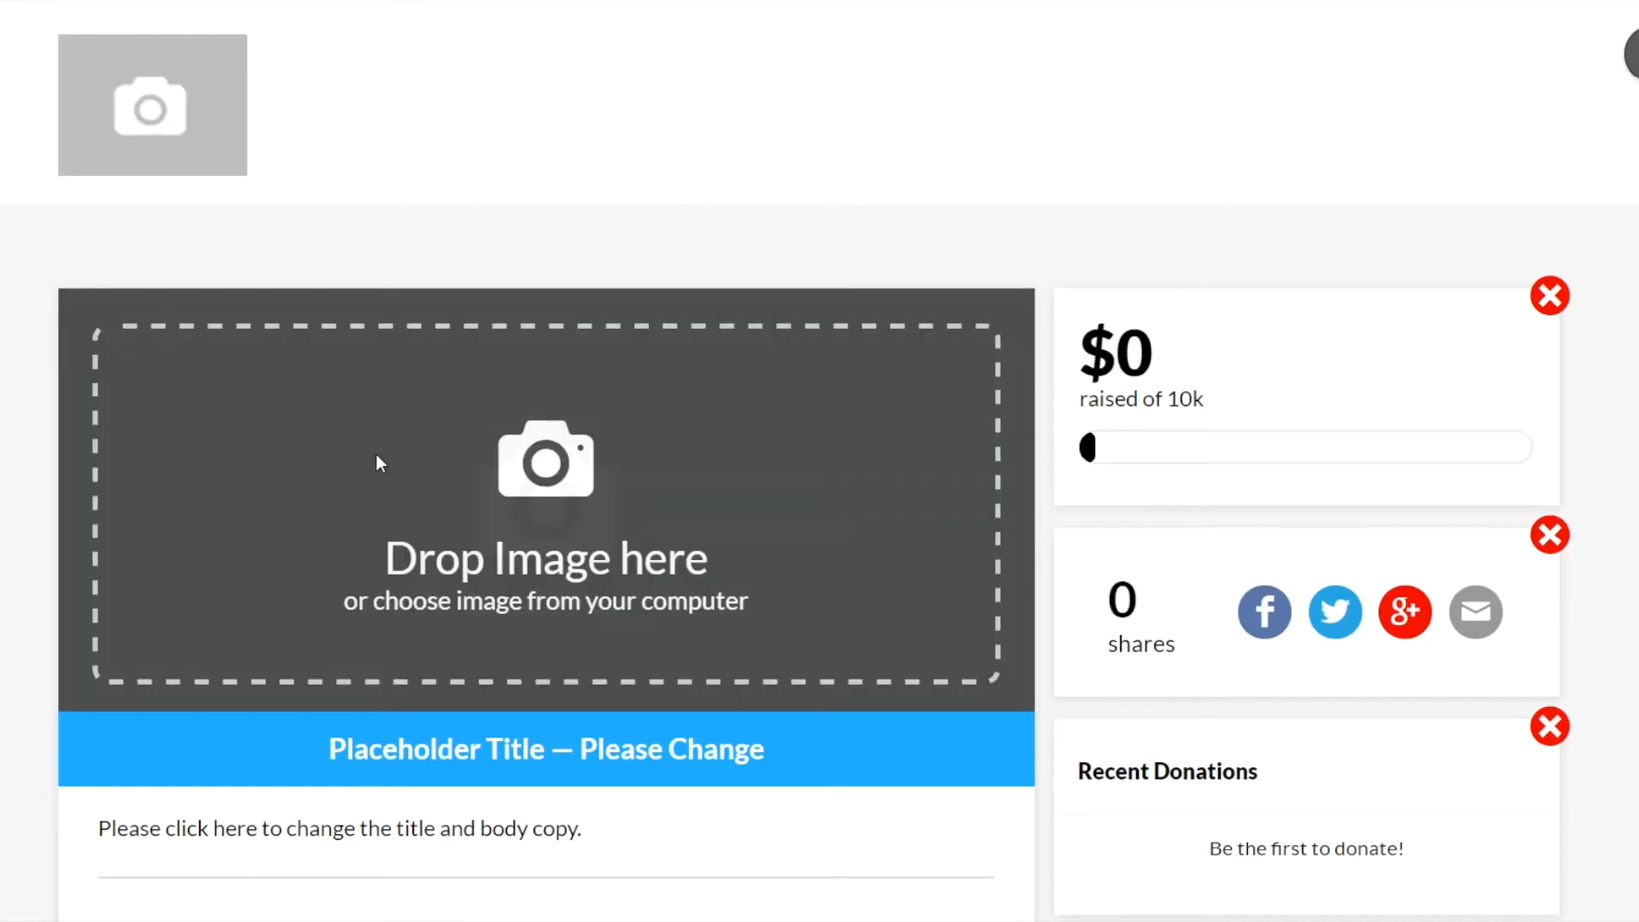
Look over the editable donation page, including its image area, title, suggested amounts, donor fields and side widgets
{"action": "scroll", "coordinate": [376, 461], "scroll_direction": "down", "scroll_amount": 3}
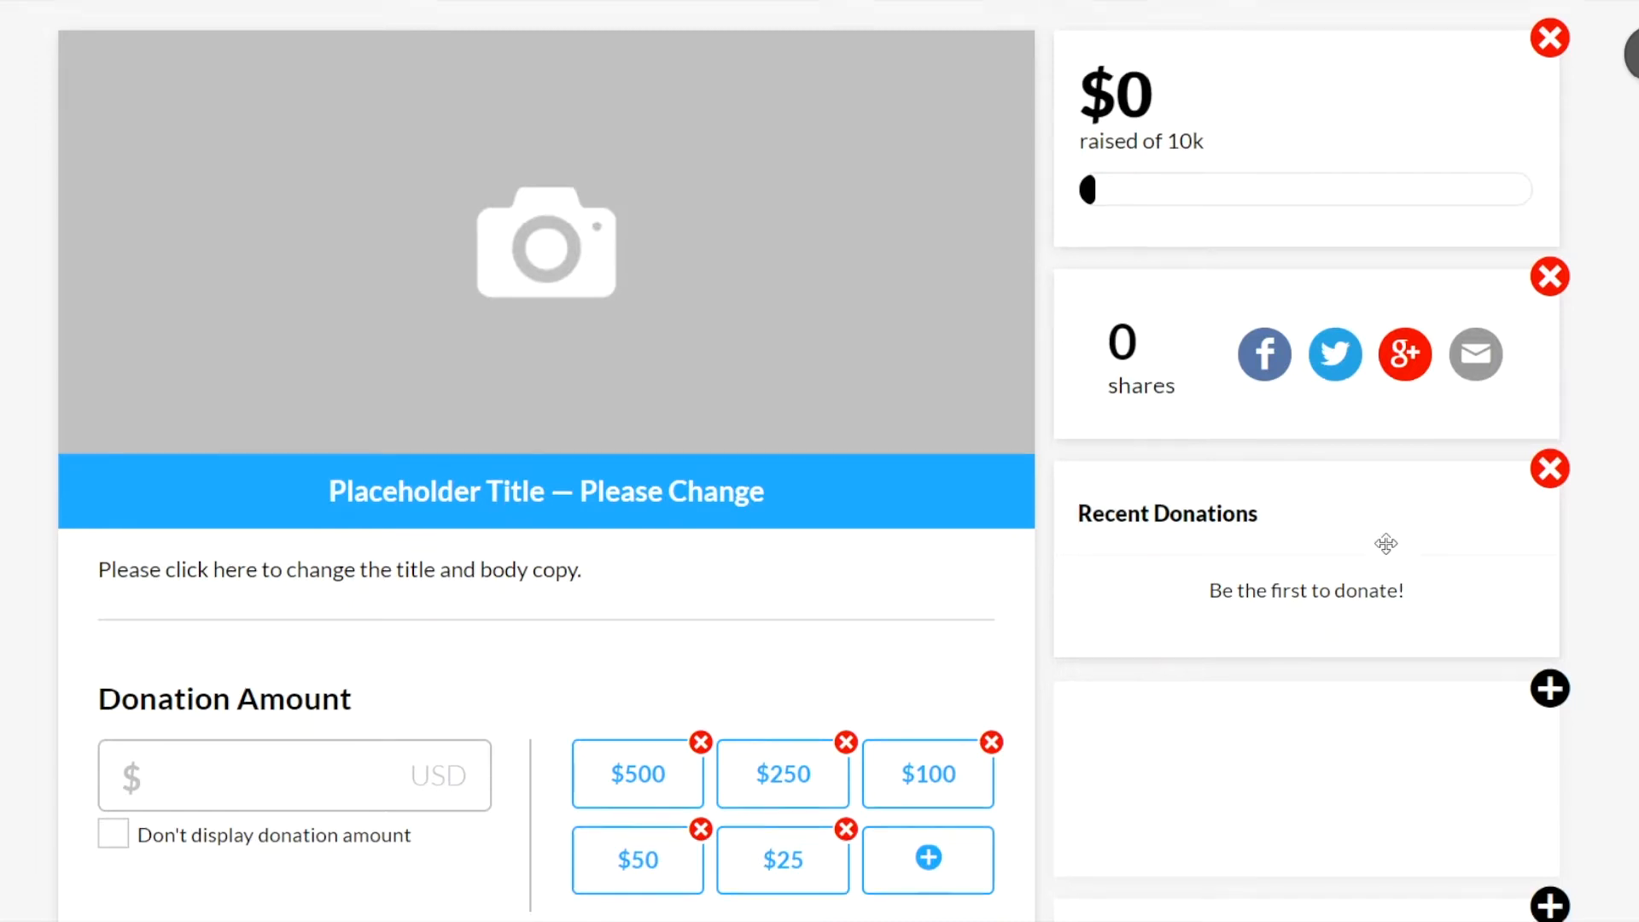
{"action": "scroll", "coordinate": [1378, 537], "scroll_direction": "down", "scroll_amount": 3}
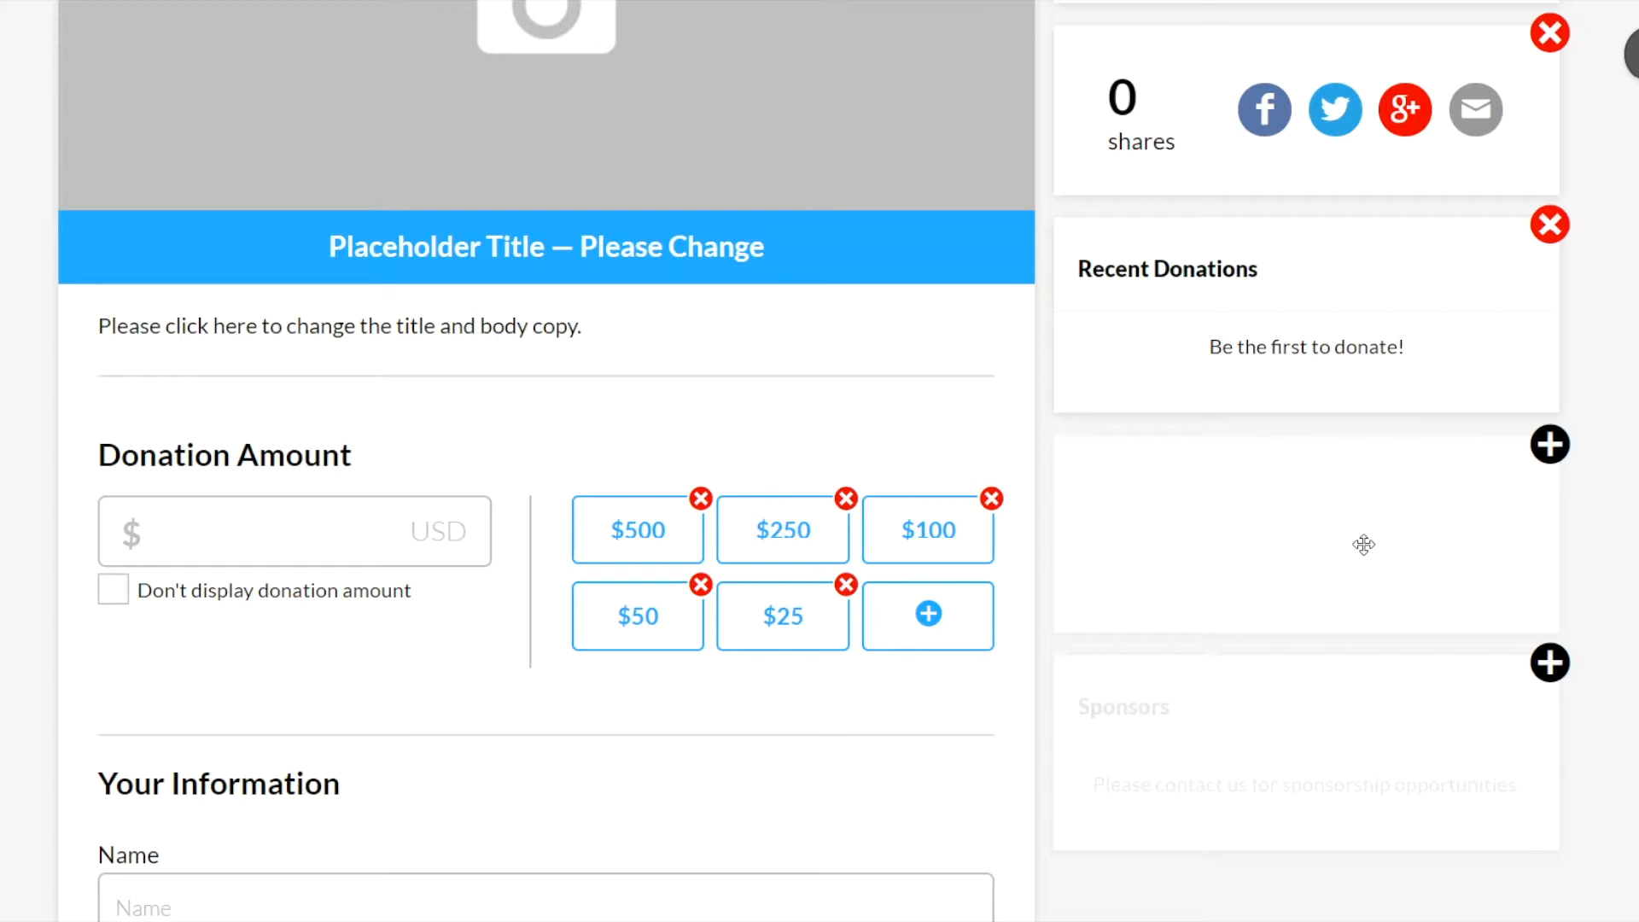
{"action": "scroll", "coordinate": [1350, 731], "scroll_direction": "down", "scroll_amount": 1}
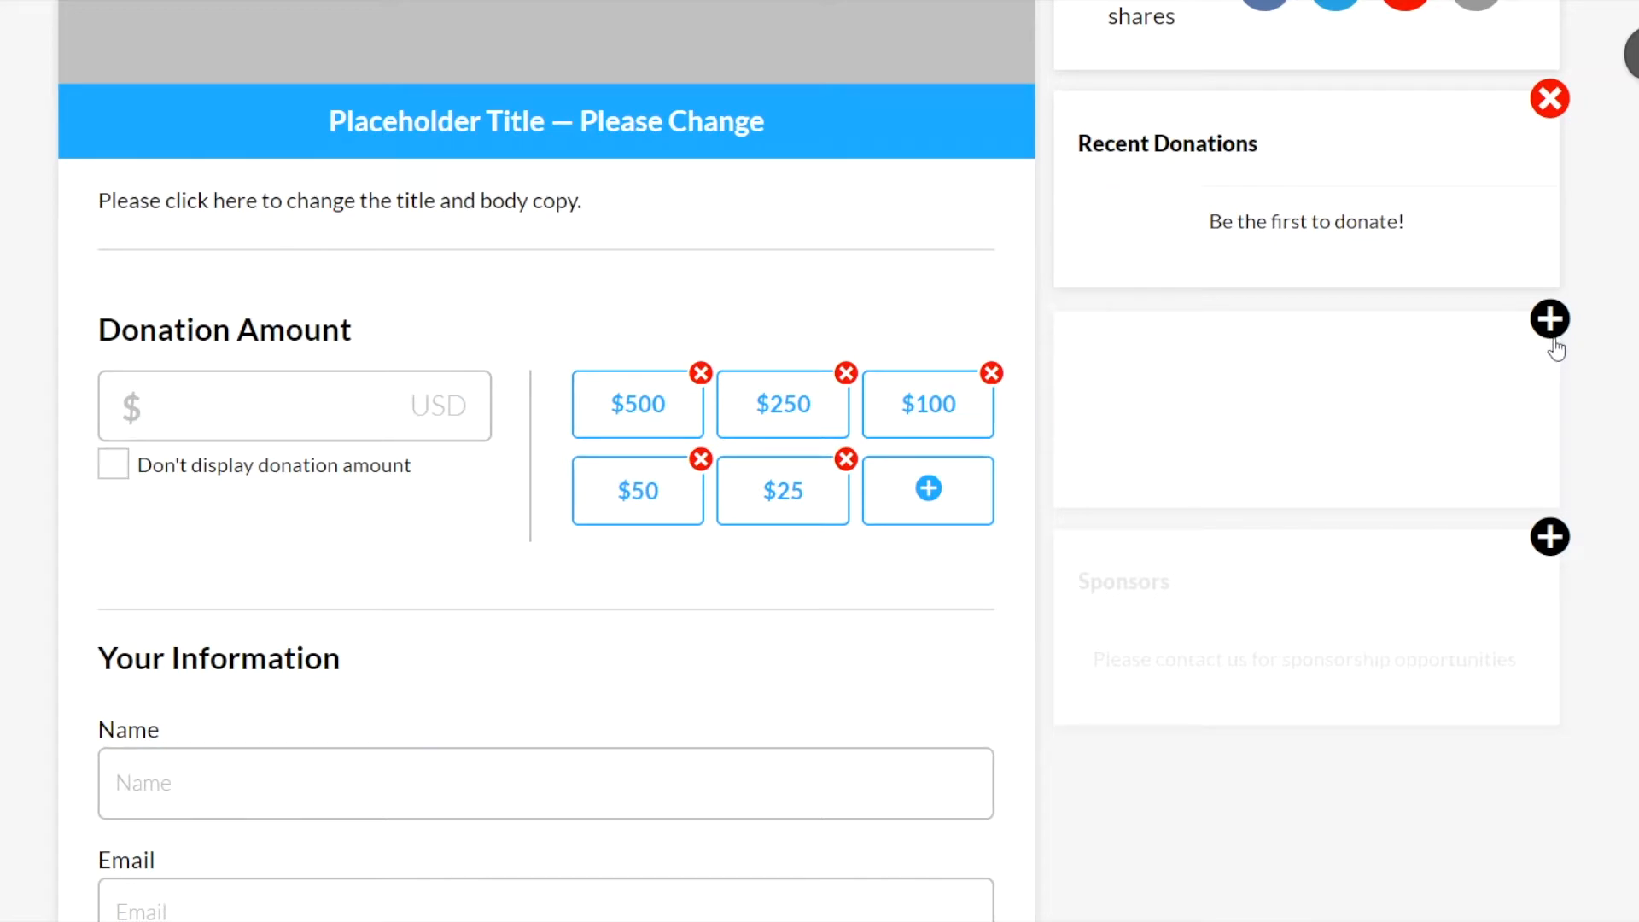
{"action": "scroll", "coordinate": [1555, 345], "scroll_direction": "up", "scroll_amount": 2}
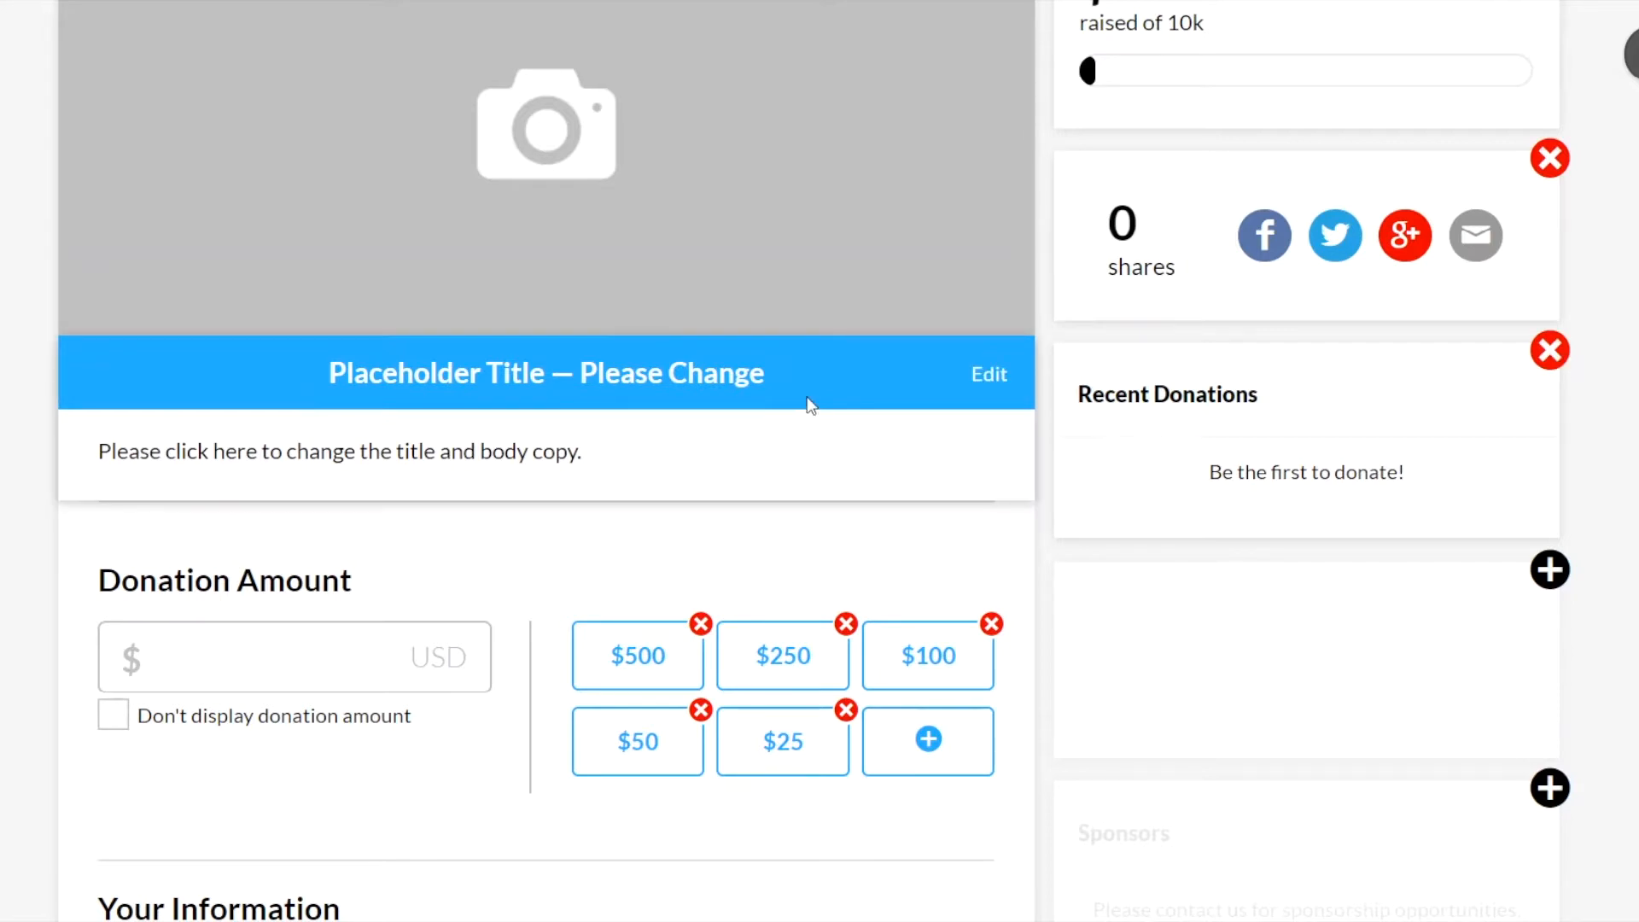
{"action": "scroll", "coordinate": [794, 427], "scroll_direction": "down", "scroll_amount": 2}
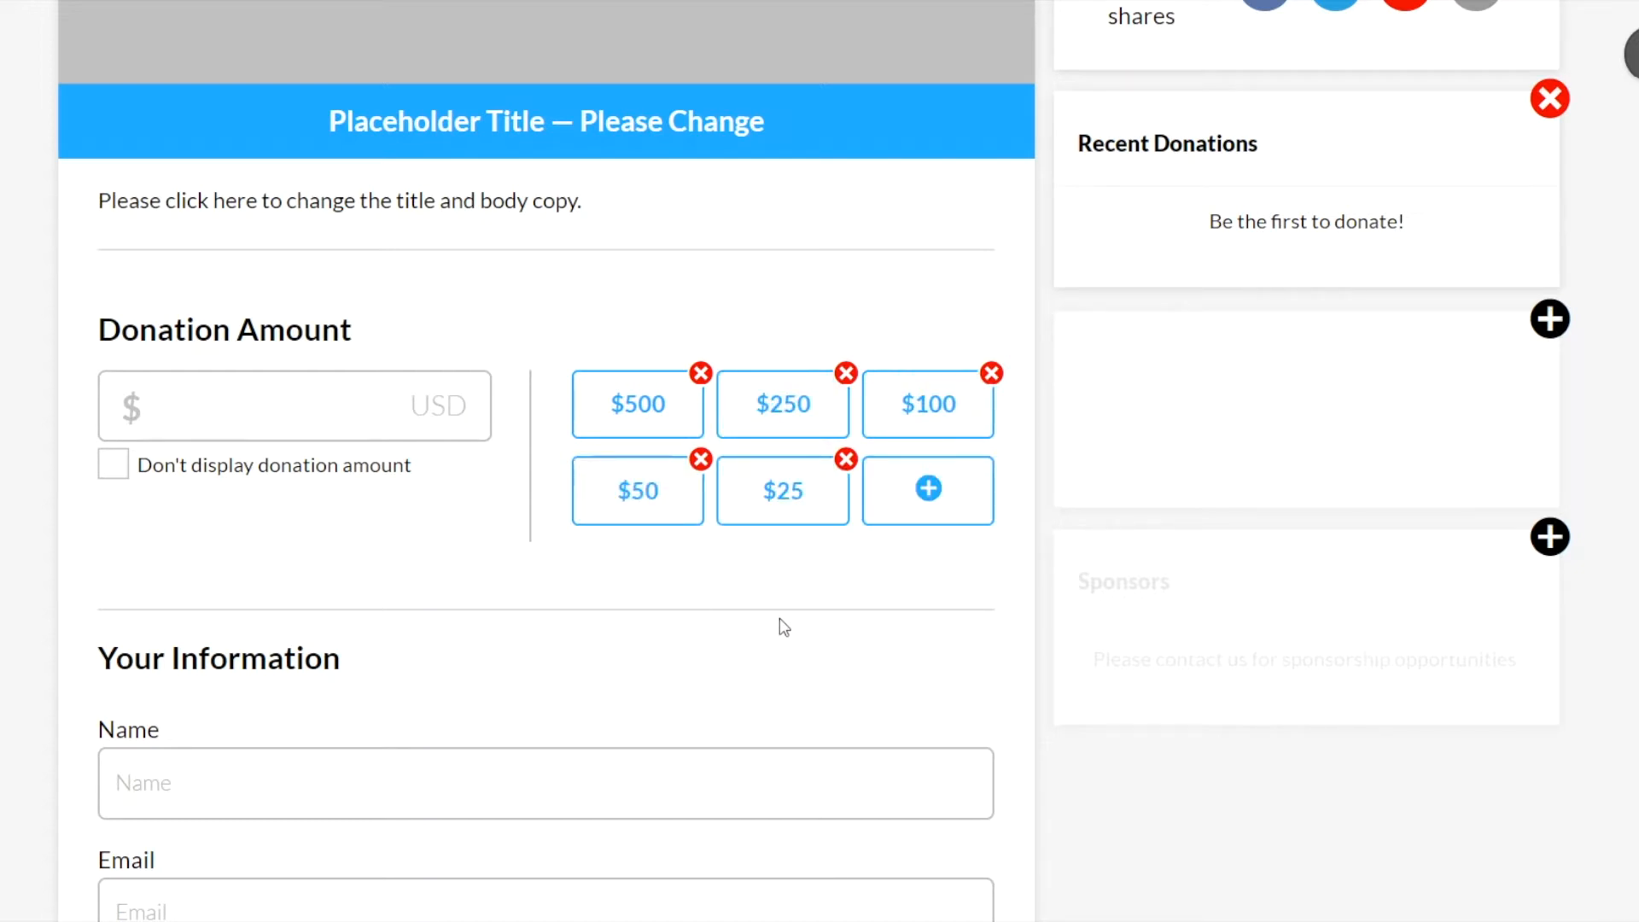
{"action": "scroll", "coordinate": [783, 628], "scroll_direction": "down", "scroll_amount": 10}
{"action": "scroll", "coordinate": [1055, 517], "scroll_direction": "up", "scroll_amount": 15}
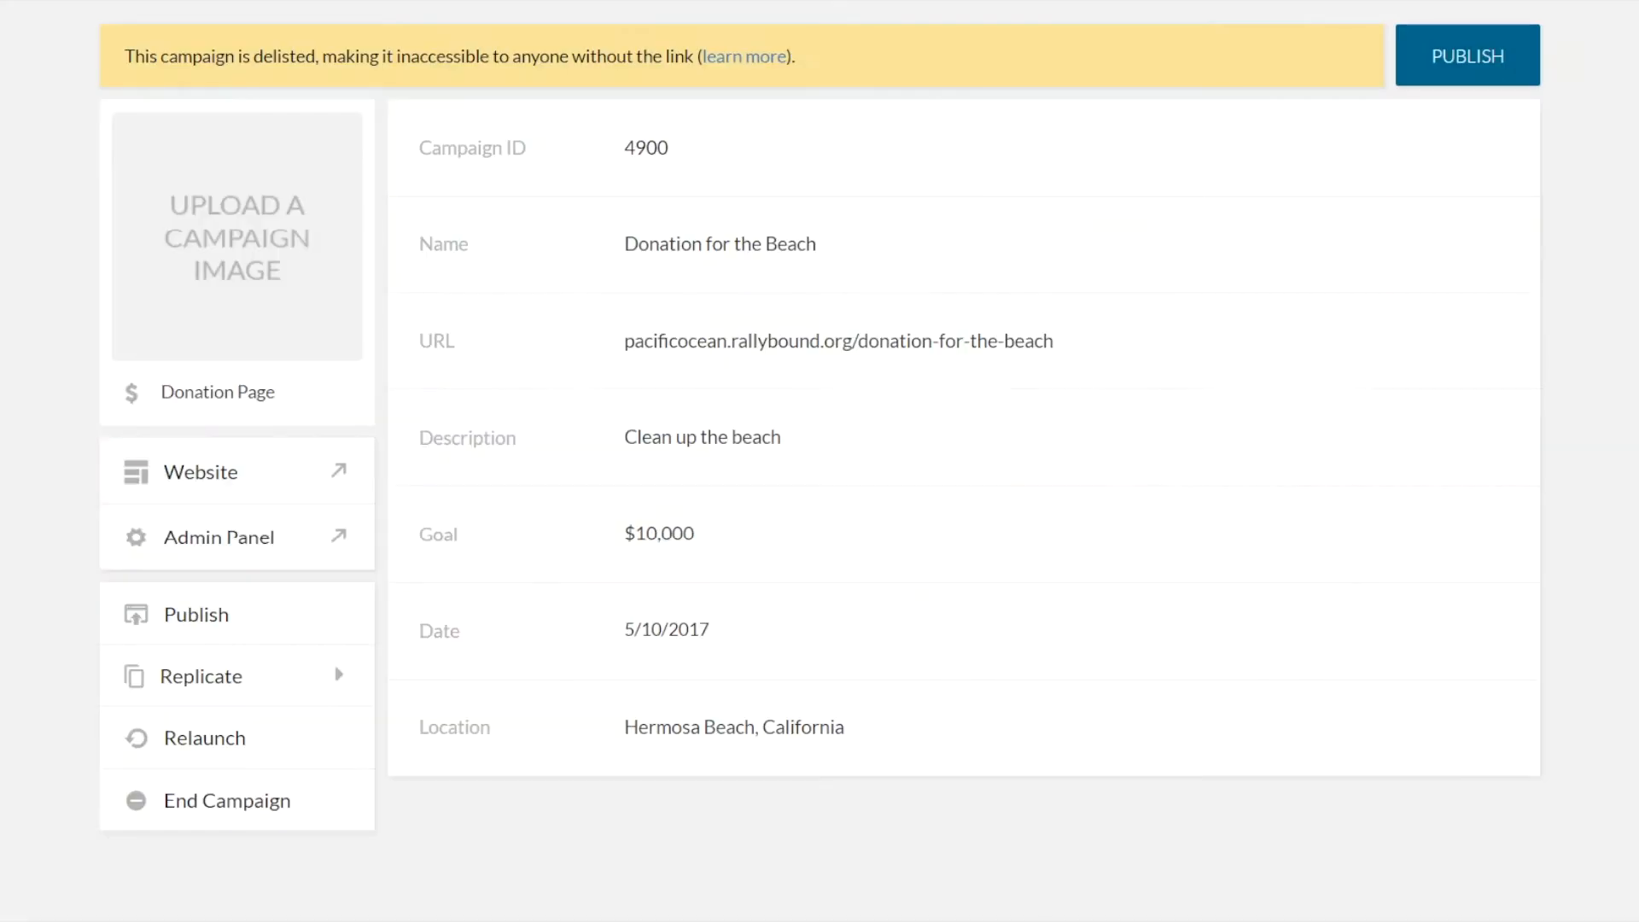
Open the campaign's Admin Panel and view the Donation form's custom field area in the Form Builder
{"action": "left_click", "coordinate": [250, 540]}
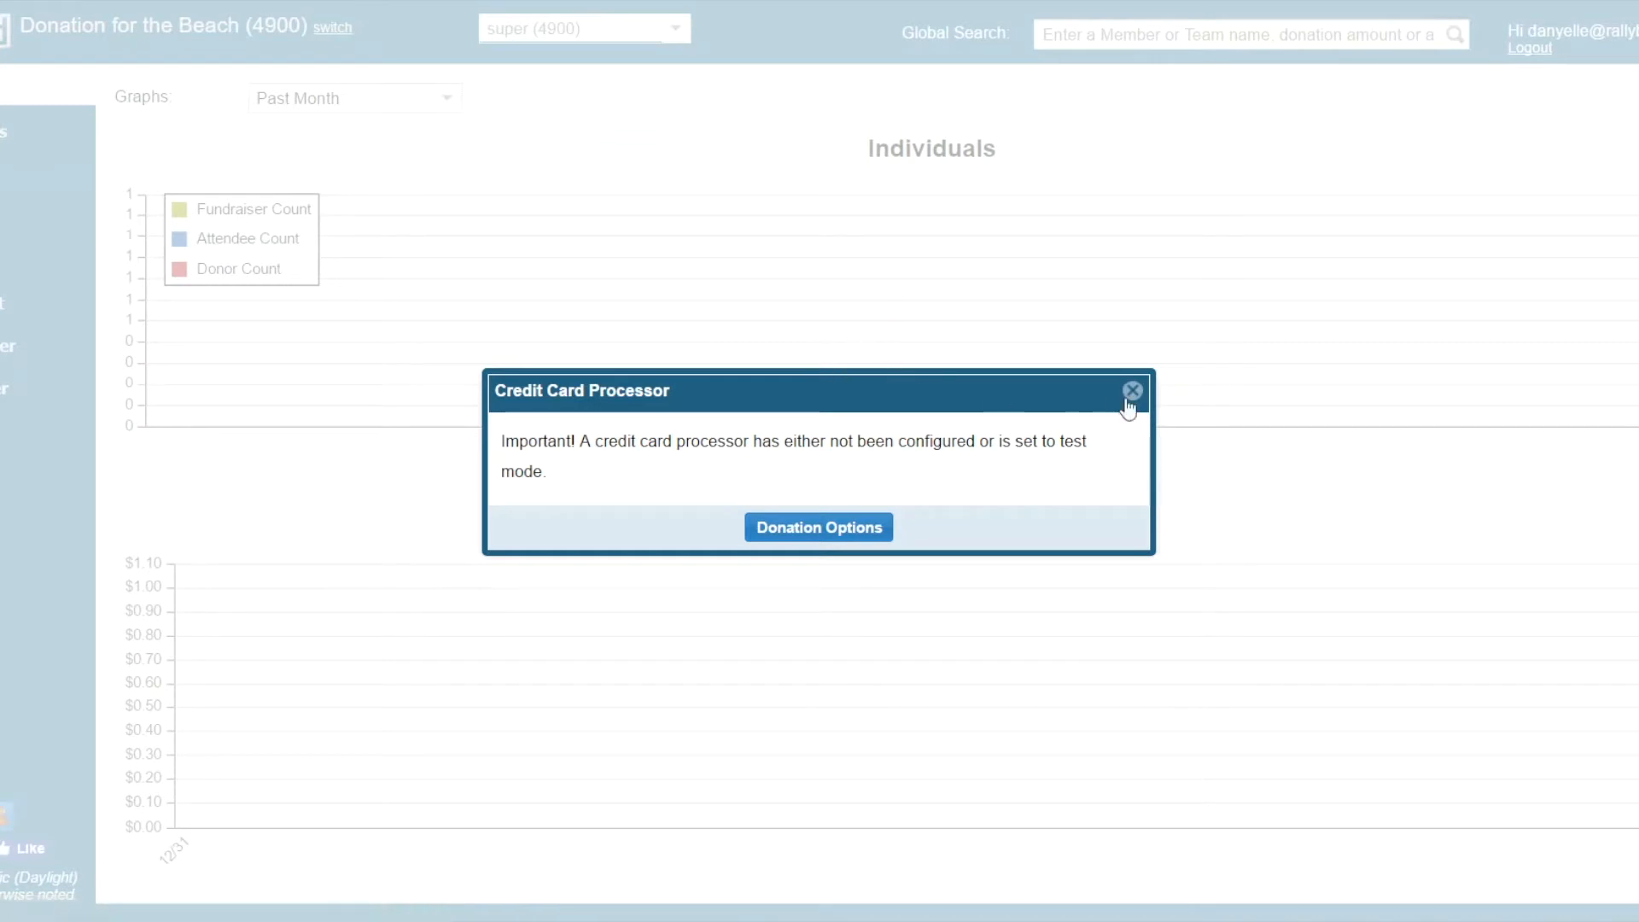
{"action": "left_click", "coordinate": [1132, 397]}
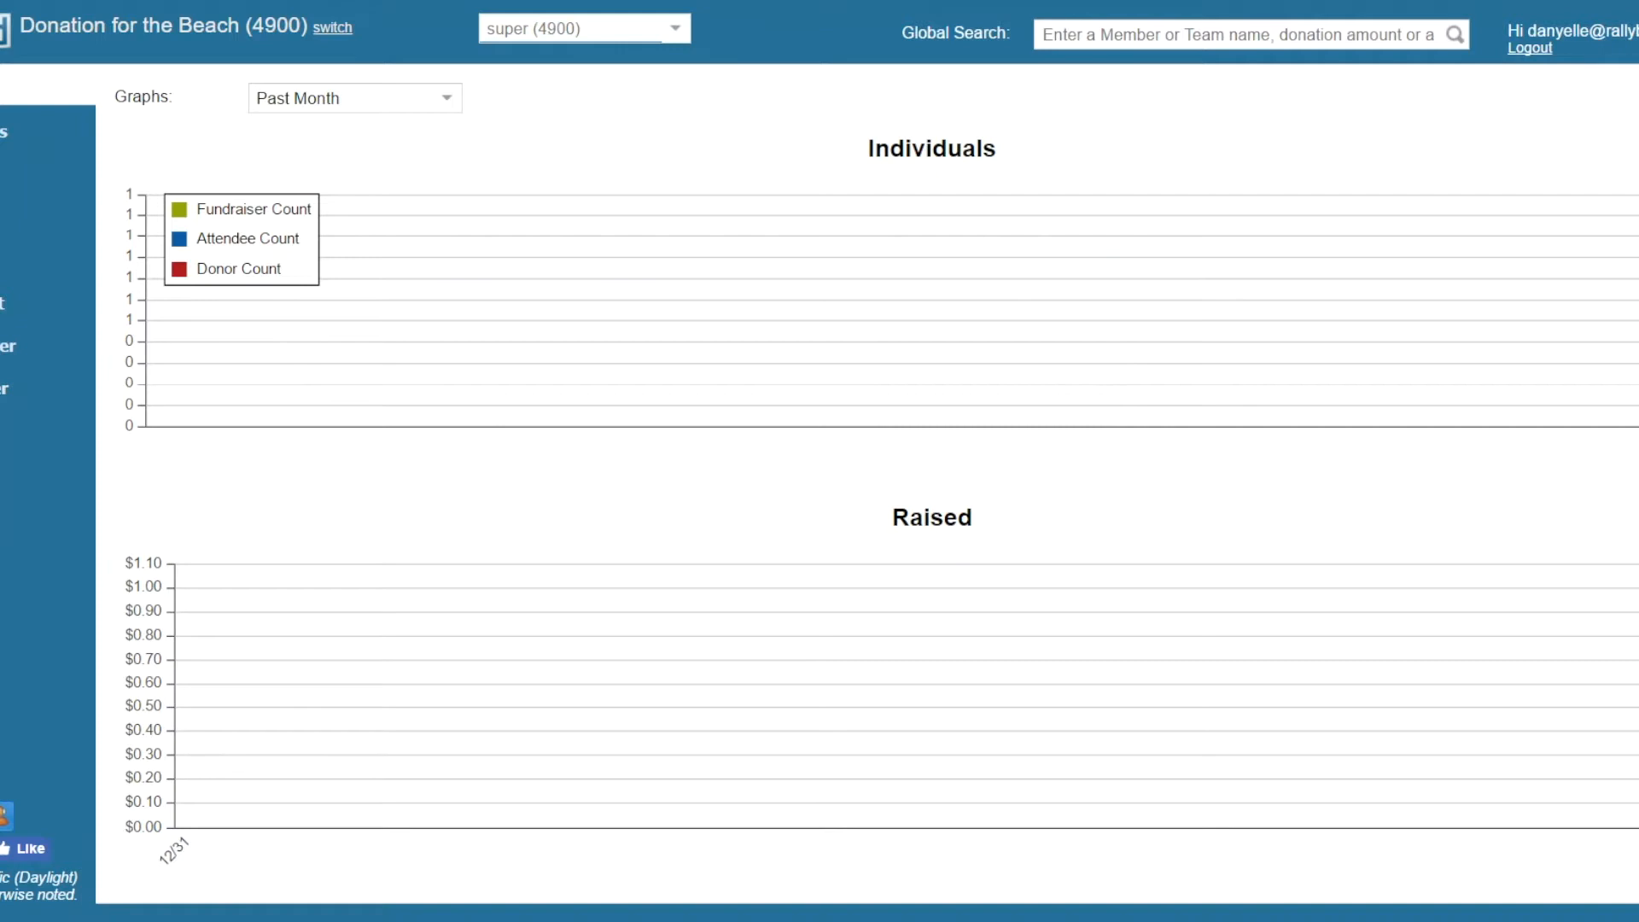
{"action": "left_click", "coordinate": [21, 387]}
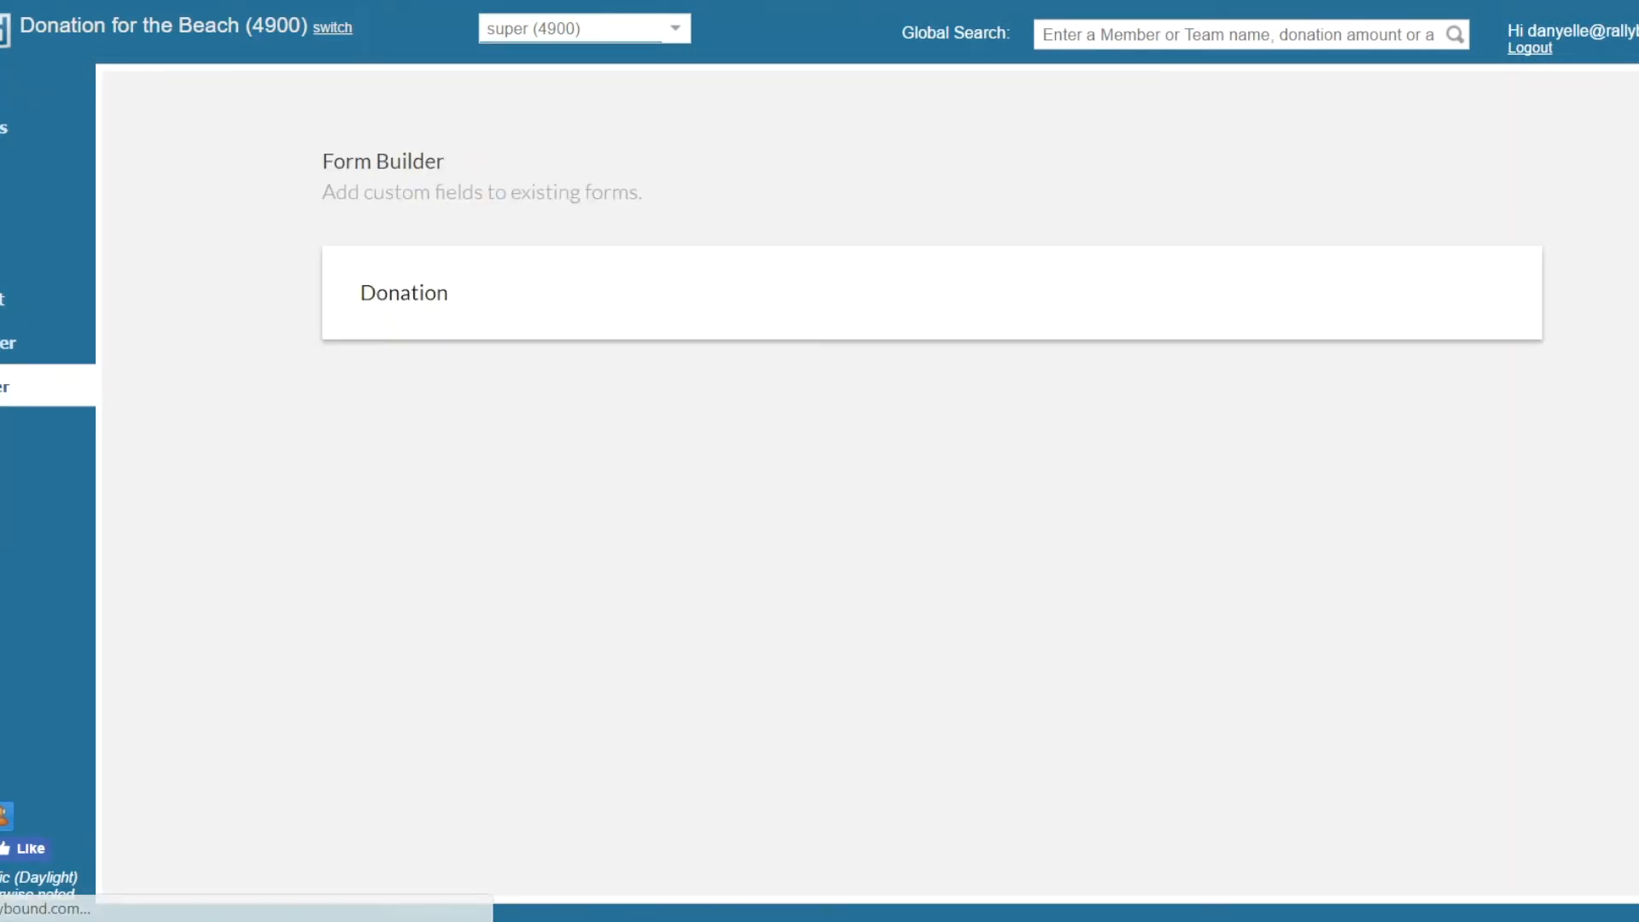
{"action": "left_click", "coordinate": [555, 288]}
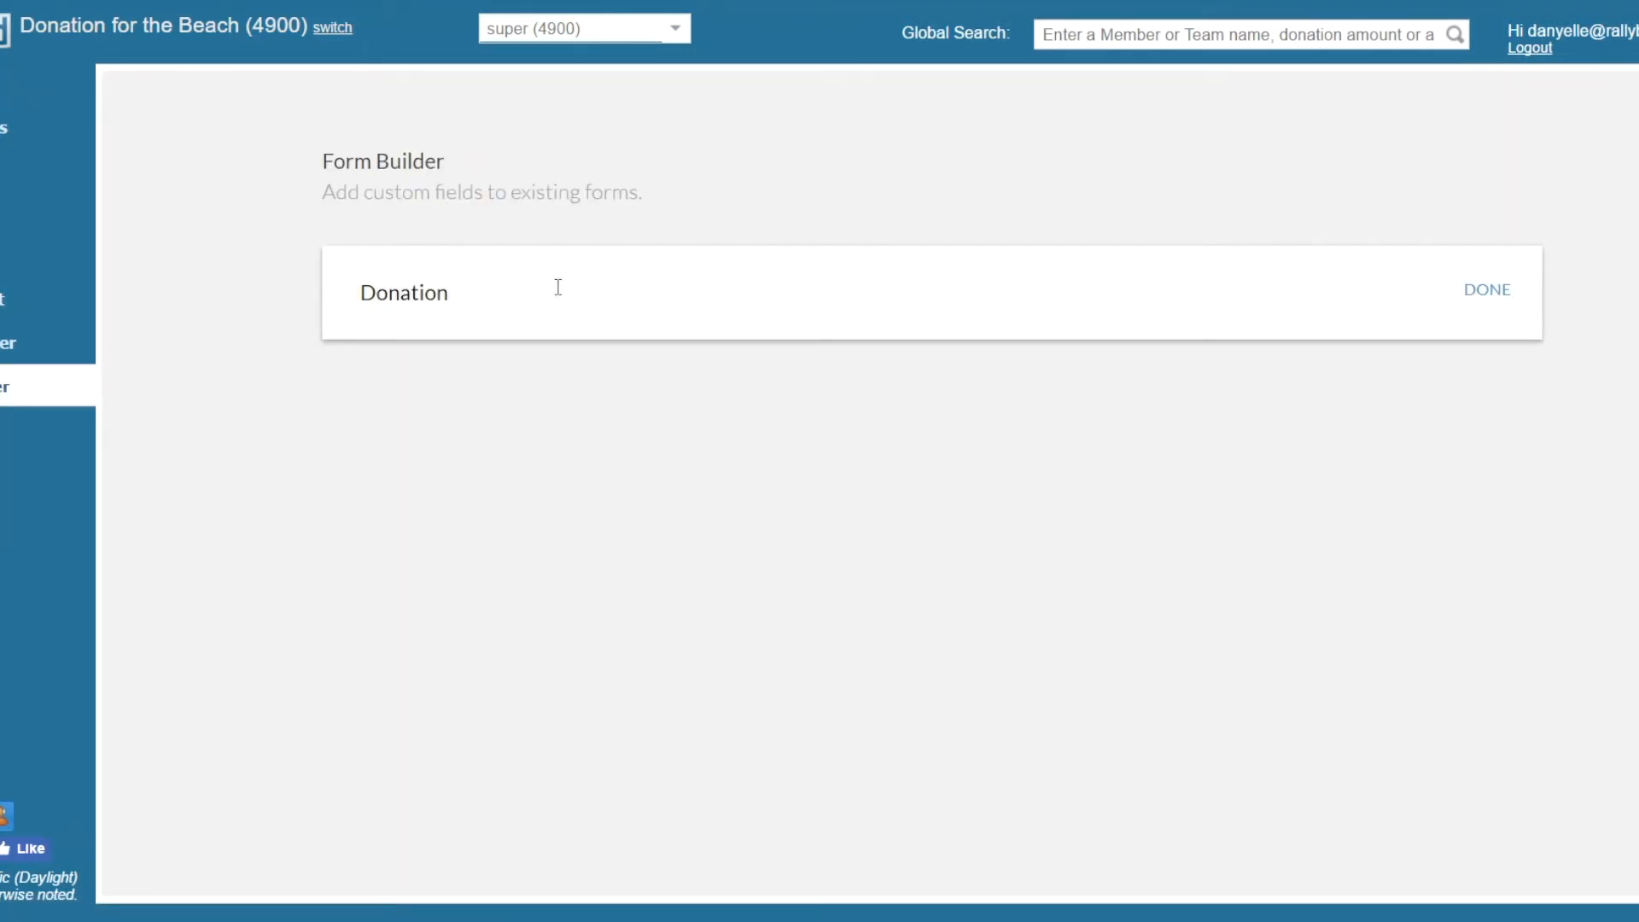
{"action": "scroll", "coordinate": [668, 267], "scroll_direction": "down", "scroll_amount": 1}
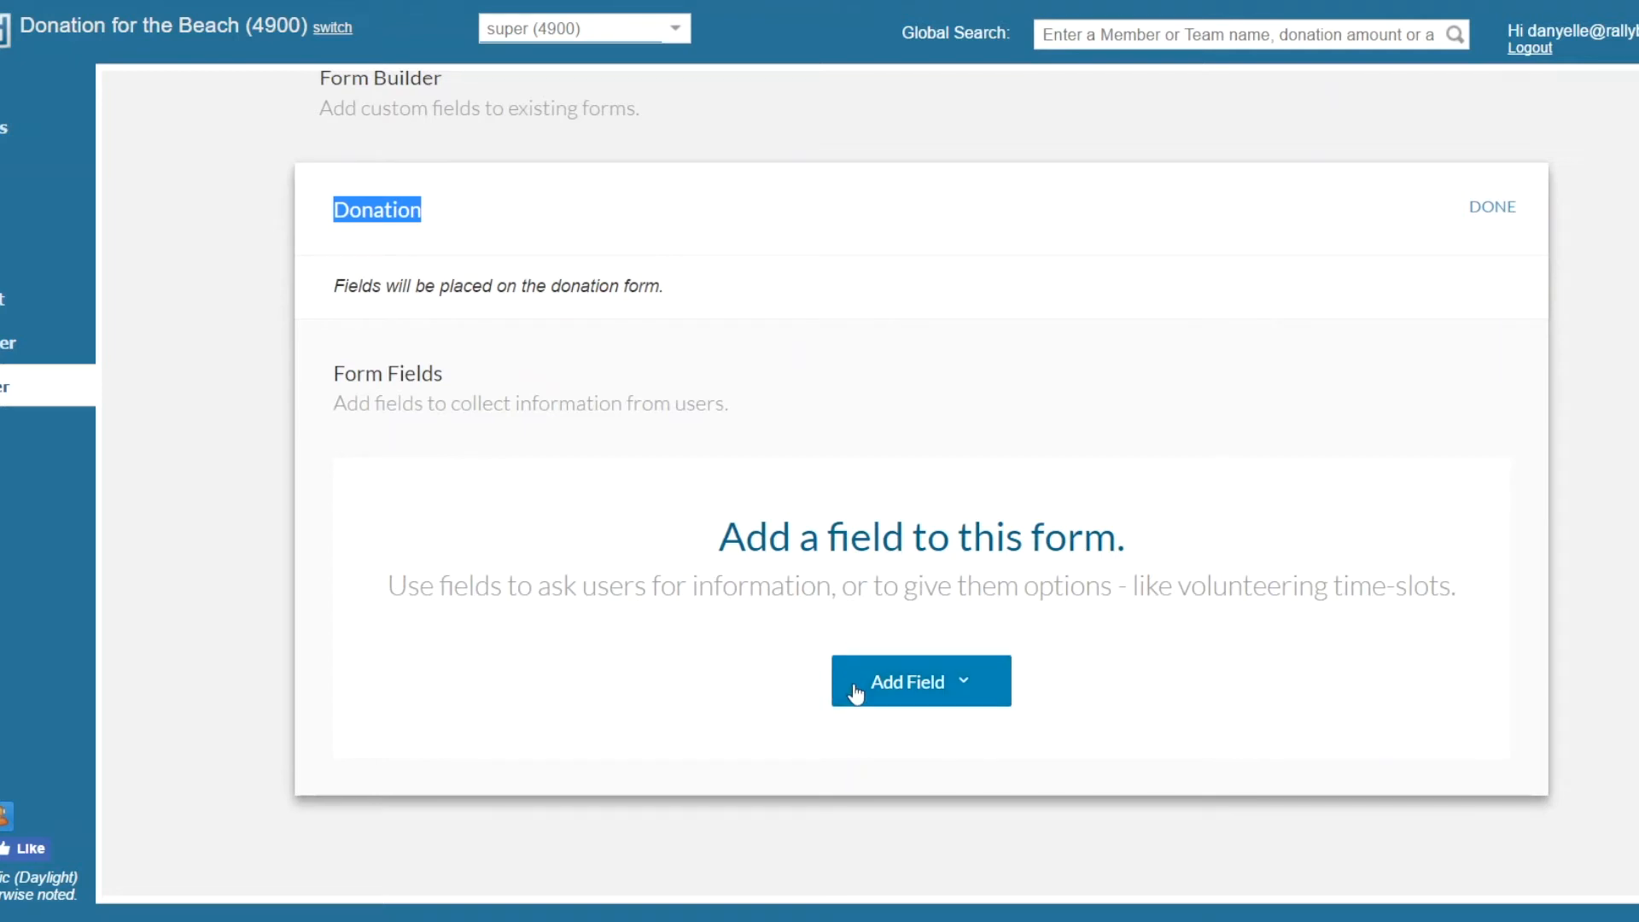
{"action": "left_click", "coordinate": [1491, 209]}
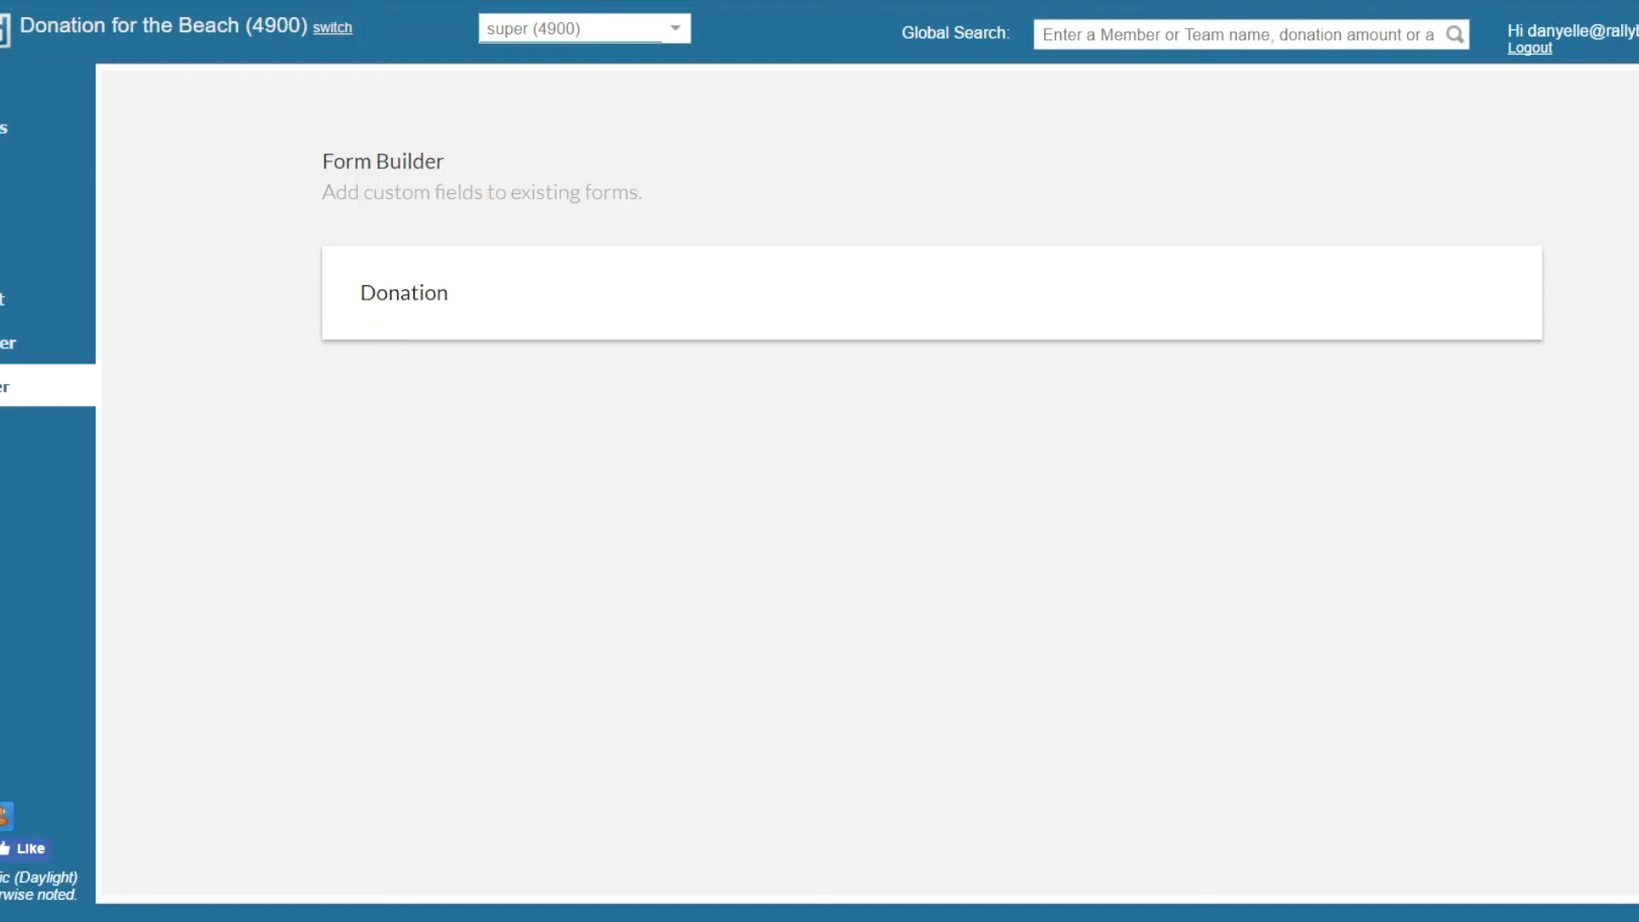
Browse the admin sections and view the list of email auto responders
{"action": "left_click", "coordinate": [3, 170]}
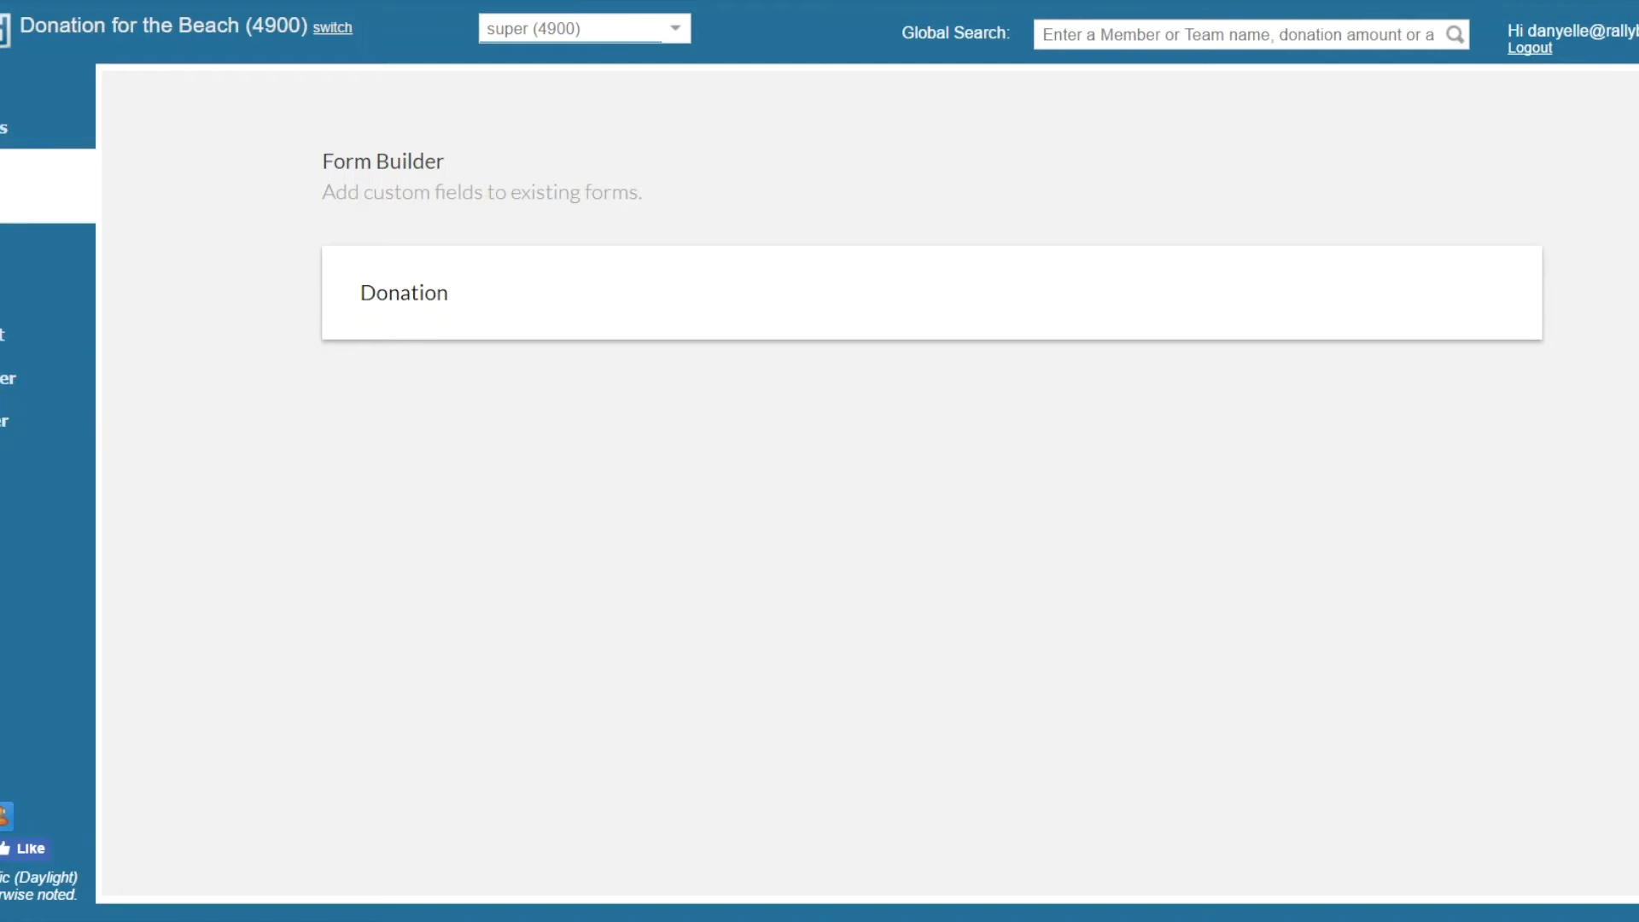
{"action": "left_click", "coordinate": [3, 128]}
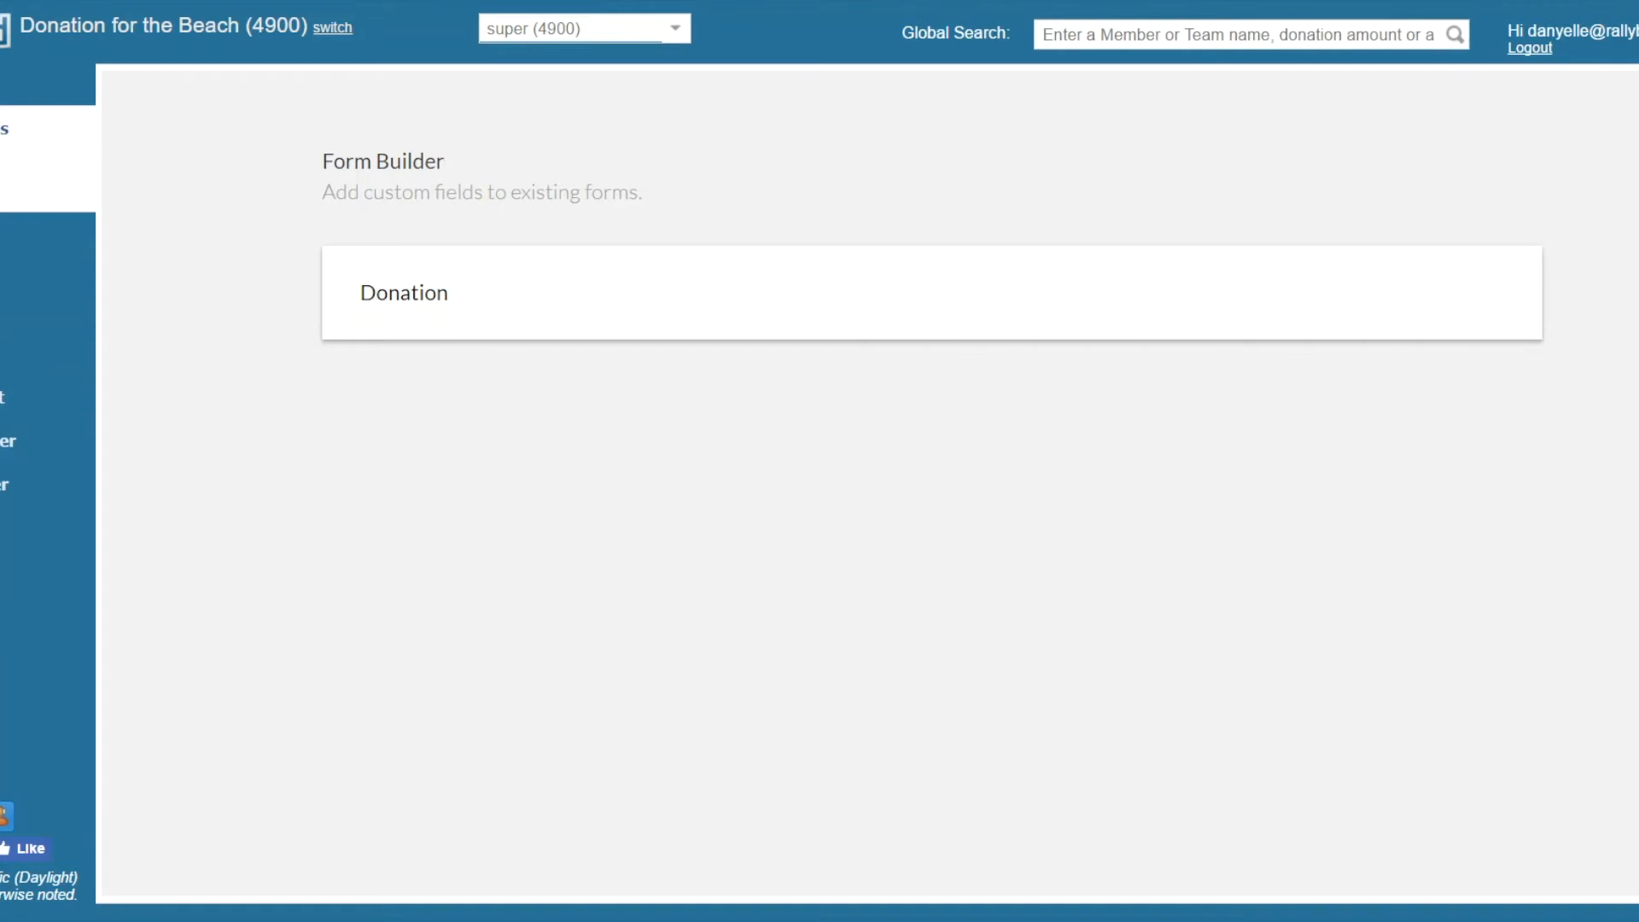
{"action": "left_click", "coordinate": [3, 308]}
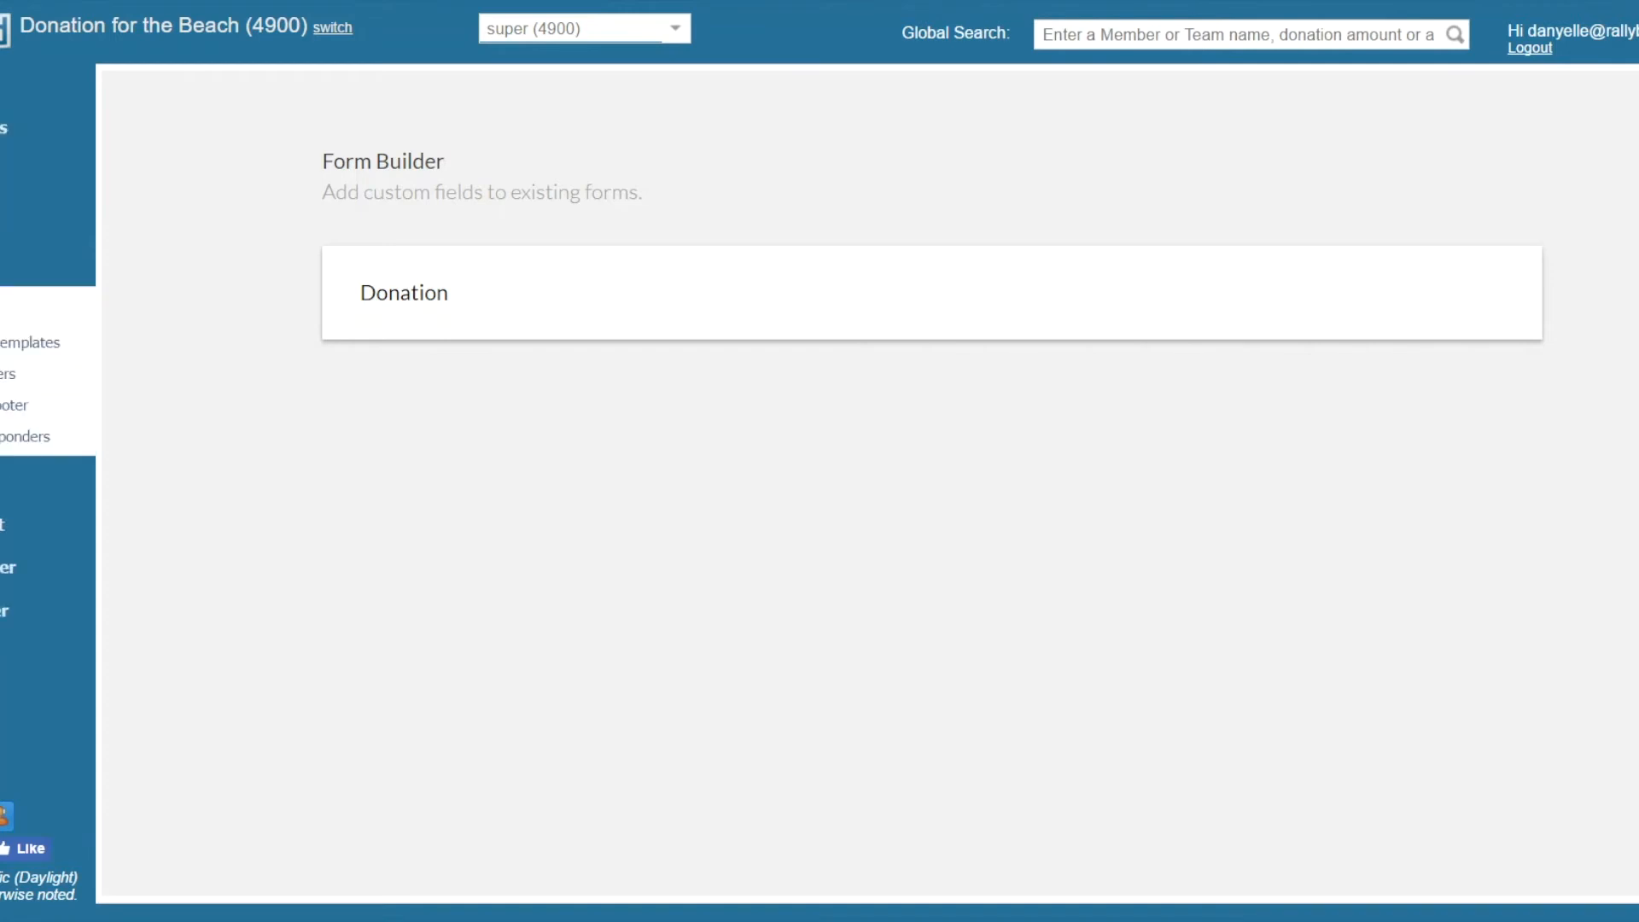
{"action": "left_click", "coordinate": [7, 374]}
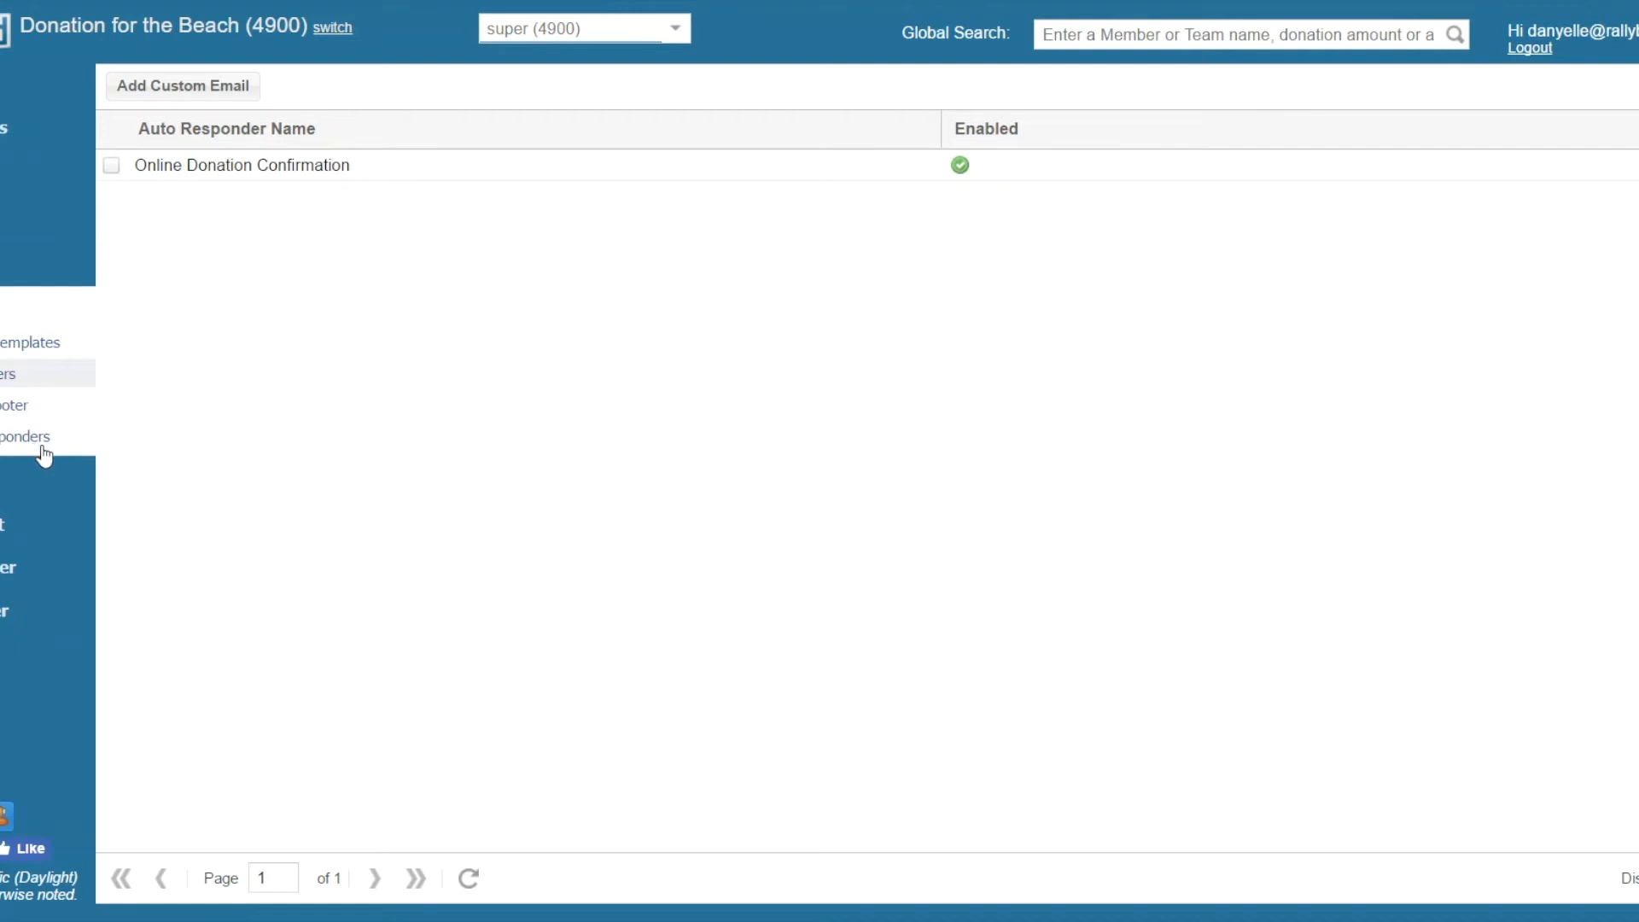
Review the campaign settings for page texts, third-party integrations, and credit card and PayPal donation options
{"action": "left_click", "coordinate": [4, 480]}
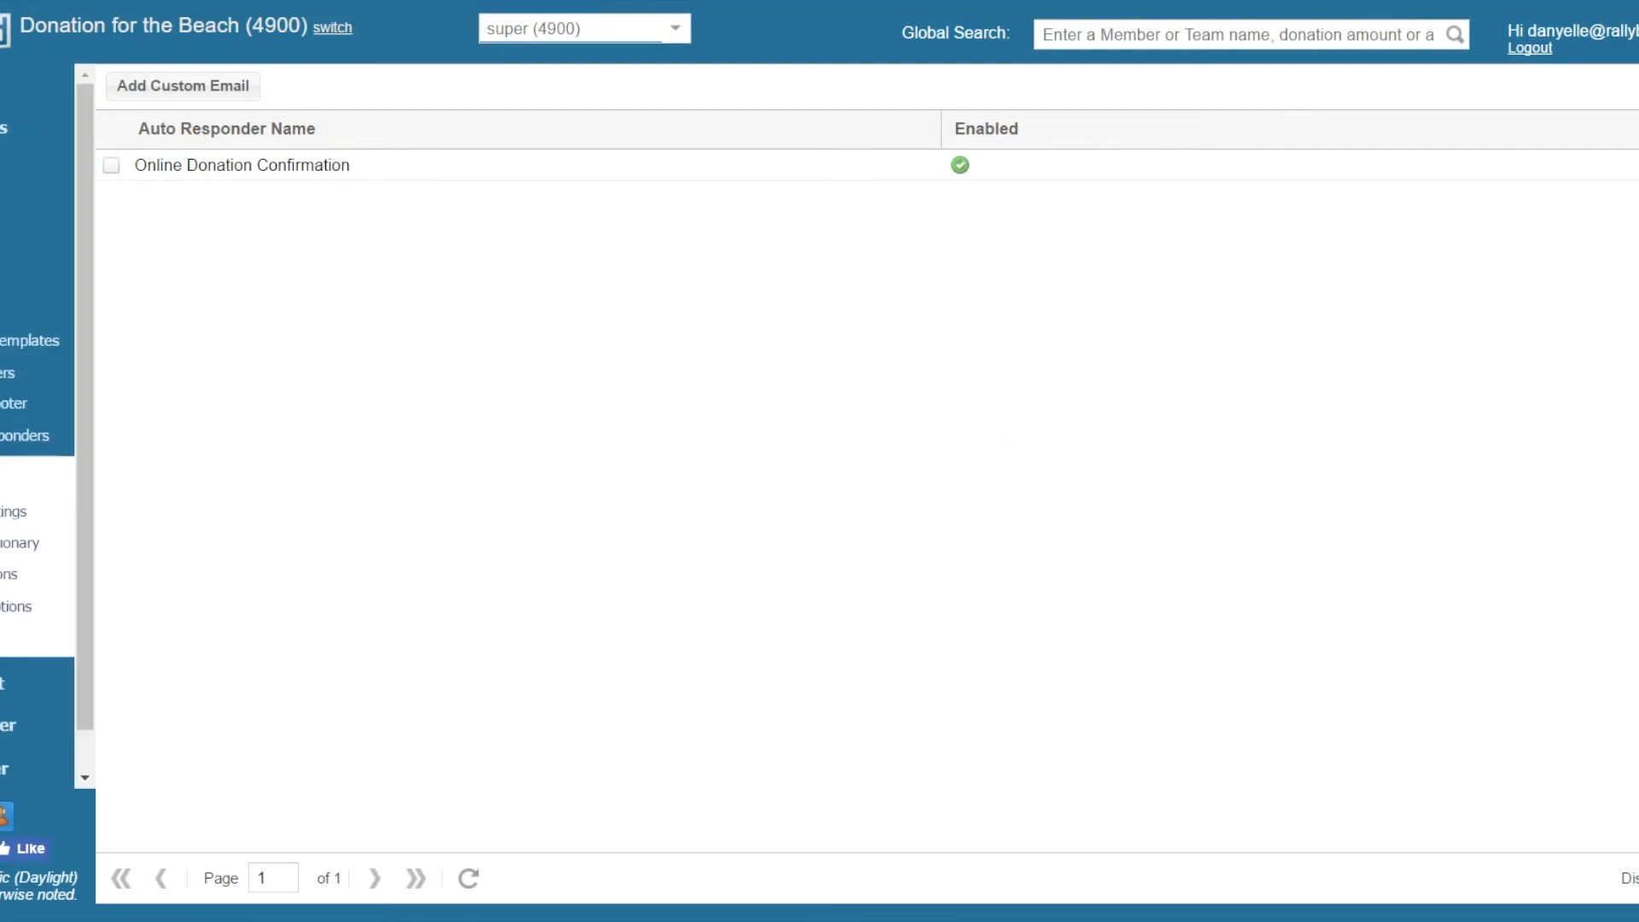
{"action": "left_click", "coordinate": [28, 509]}
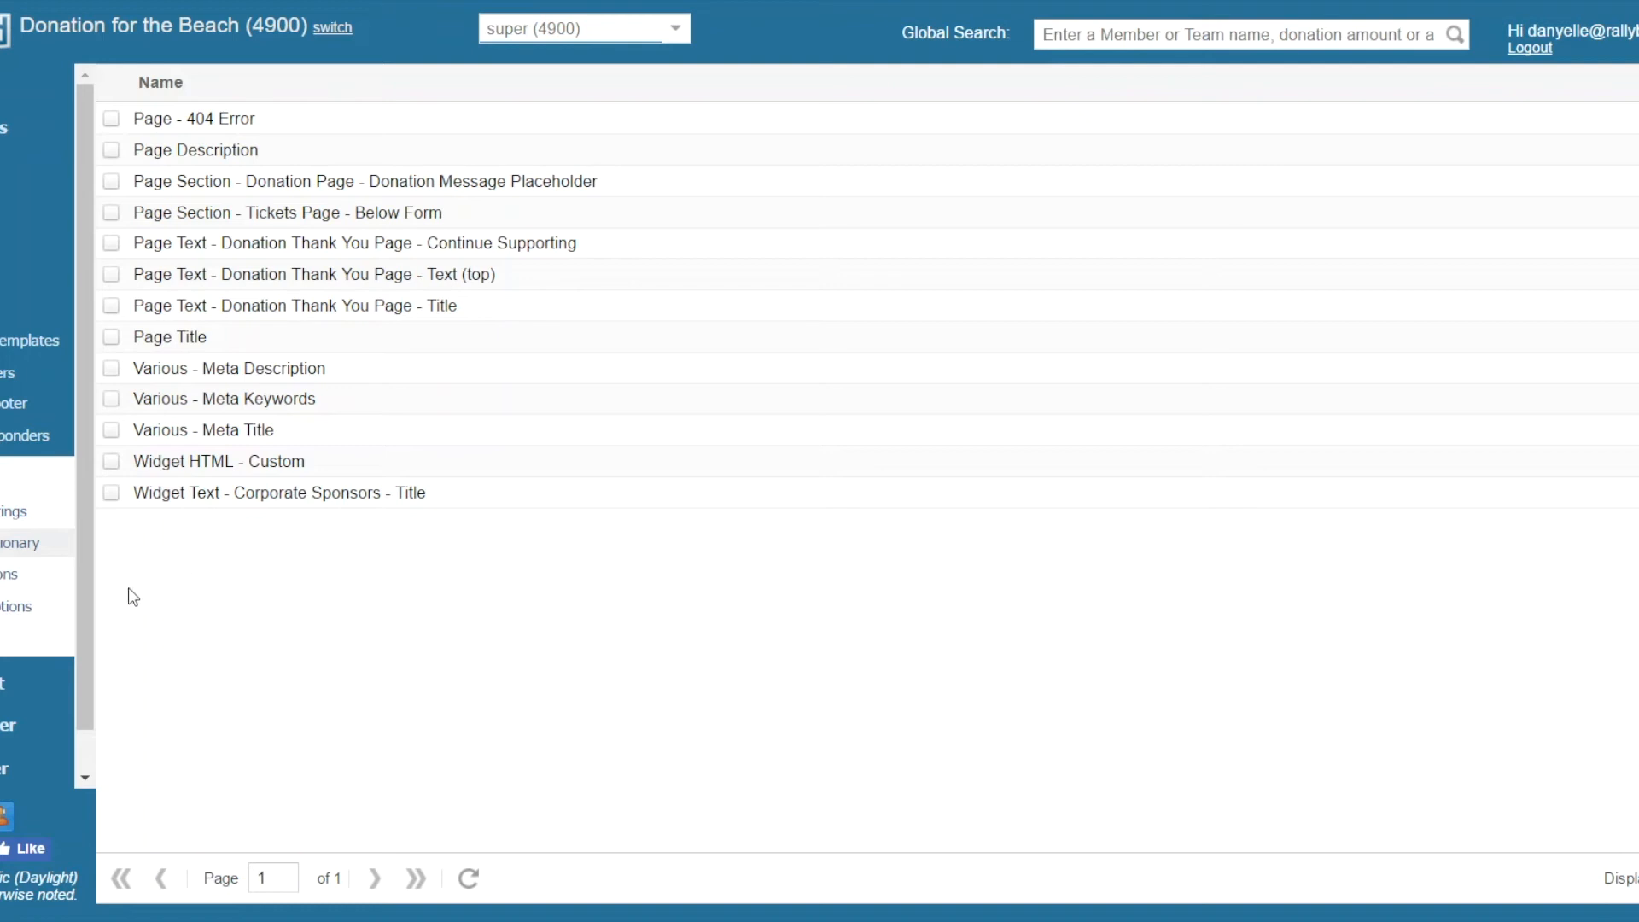
{"action": "left_click", "coordinate": [31, 617]}
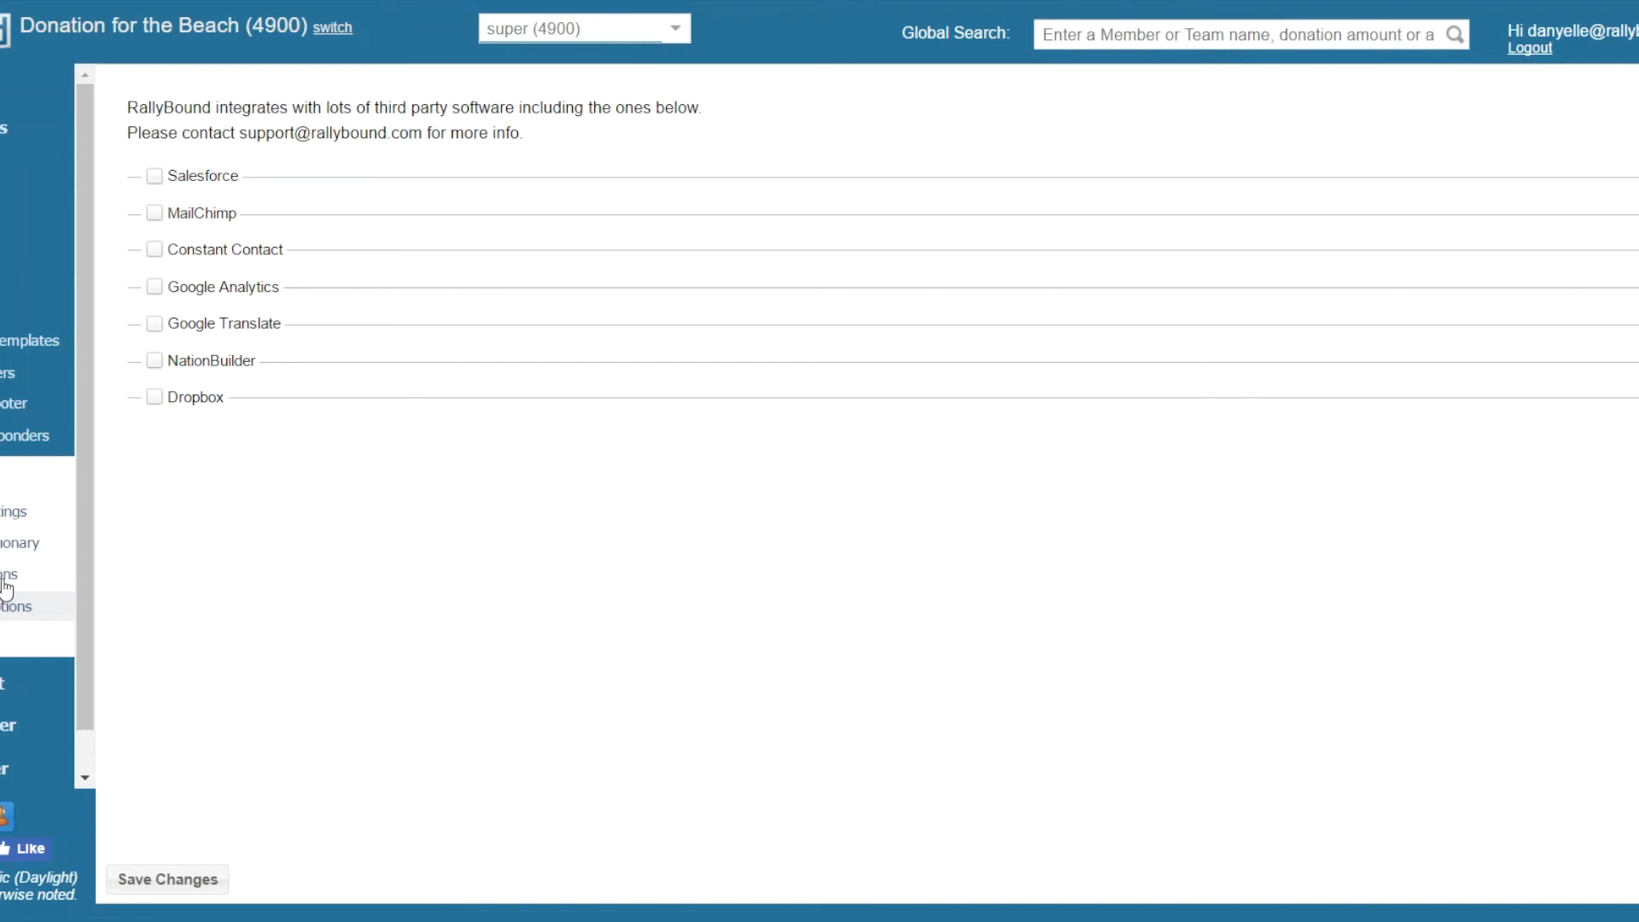
{"action": "left_click", "coordinate": [5, 582]}
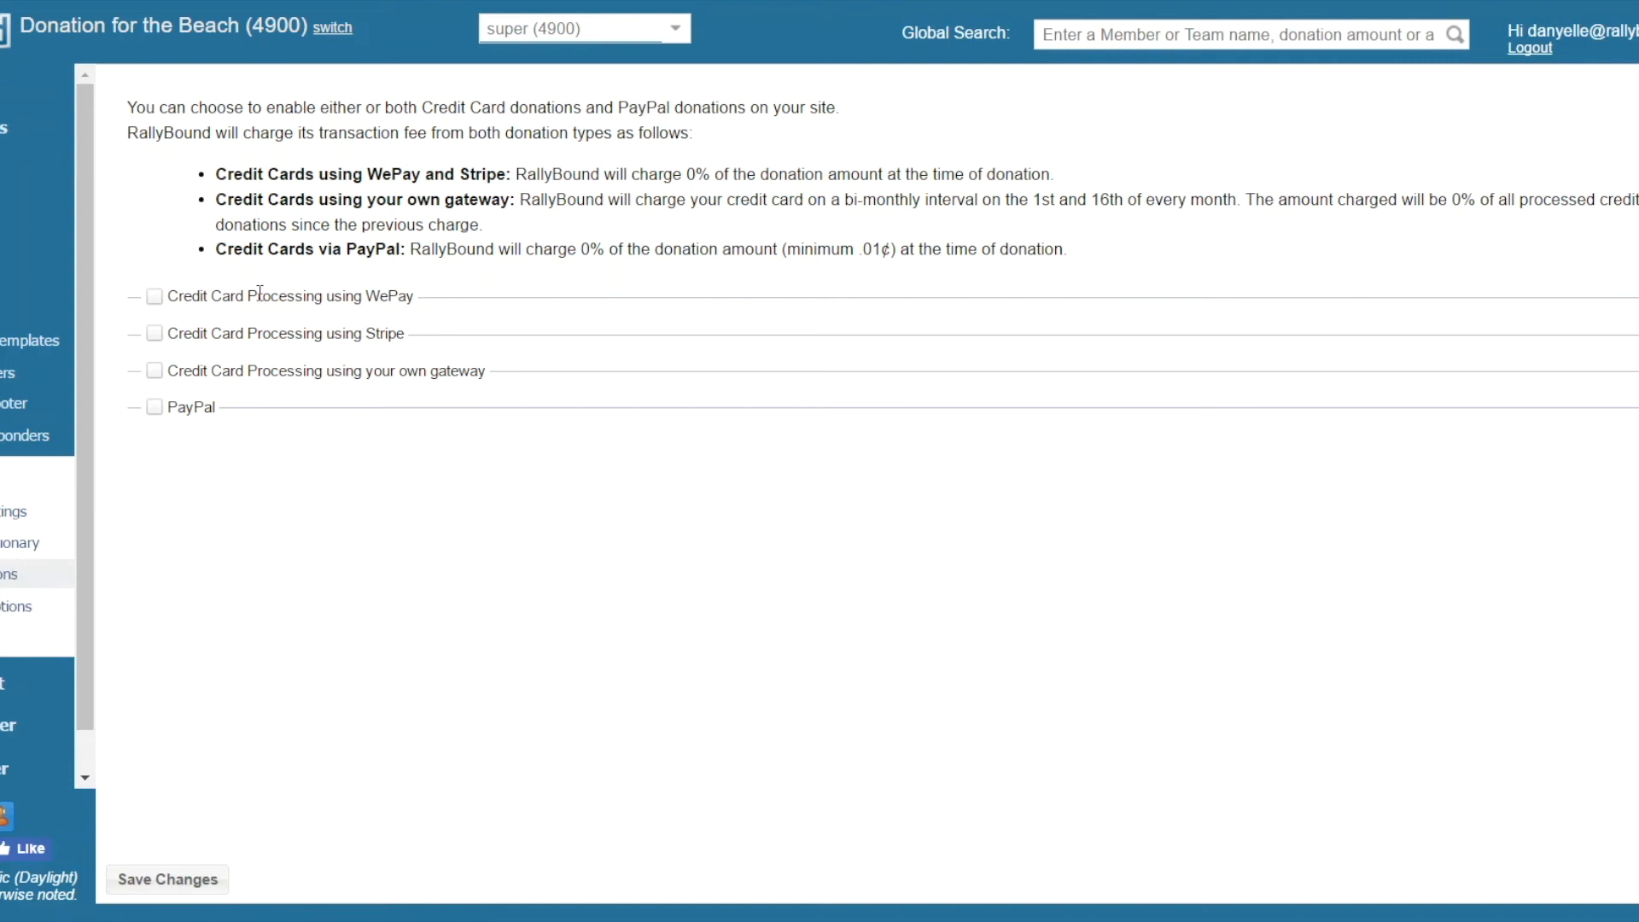
View the campaign's image library and the donation page embedded in the admin area for on-site editing
{"action": "scroll", "coordinate": [23, 614], "scroll_direction": "down", "scroll_amount": 1}
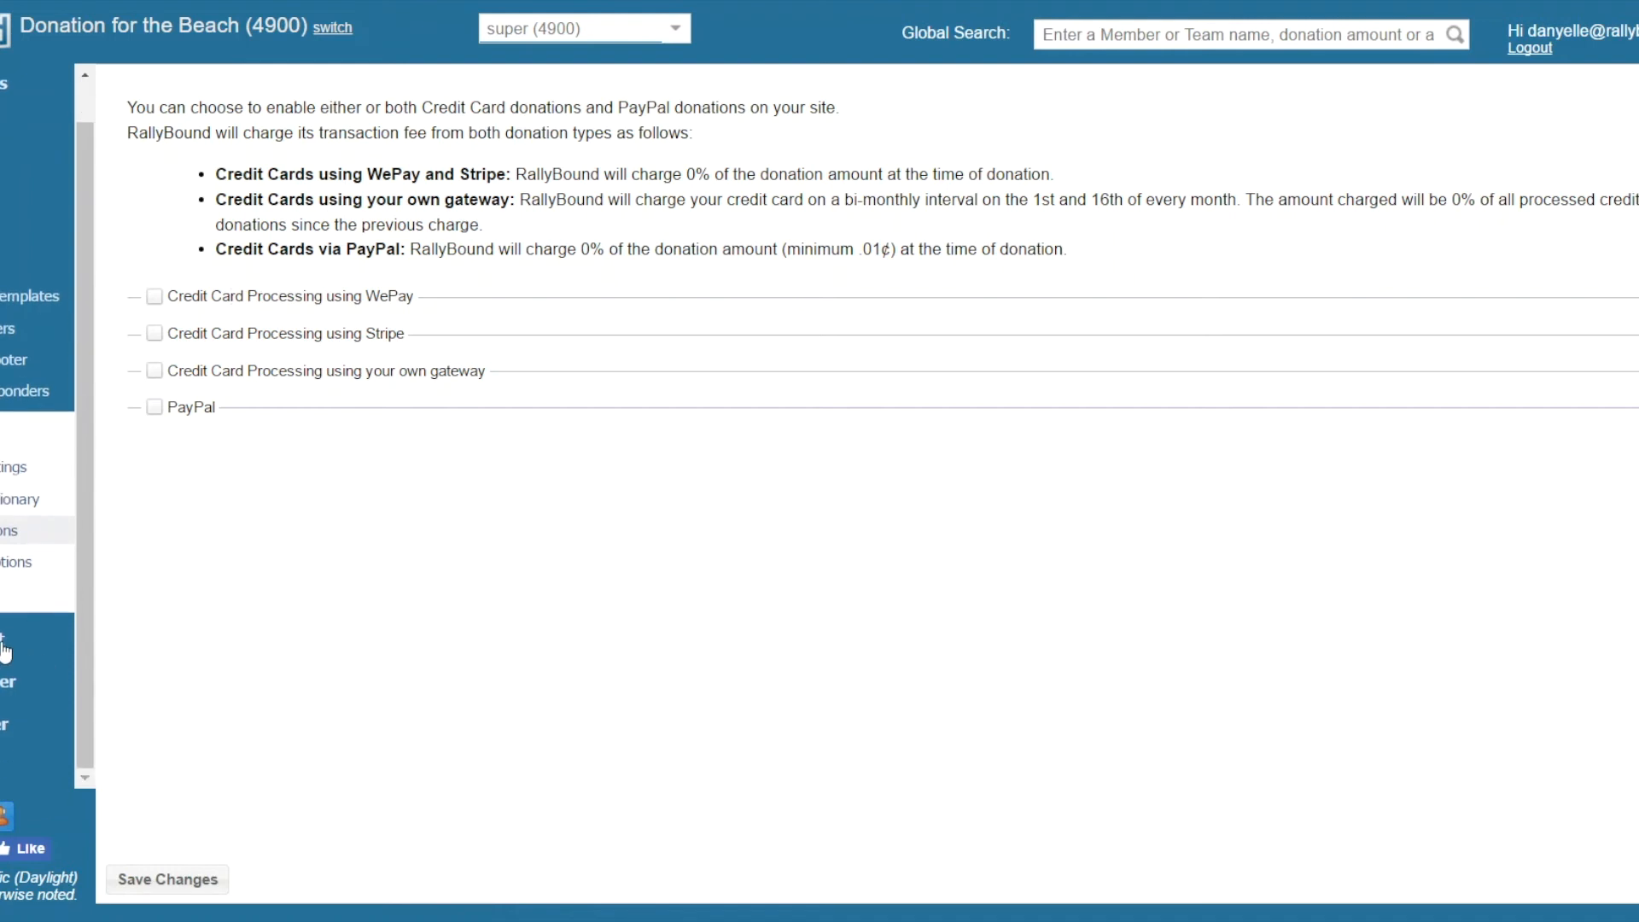
{"action": "left_click", "coordinate": [4, 648]}
{"action": "scroll", "coordinate": [37, 512], "scroll_direction": "down", "scroll_amount": 2}
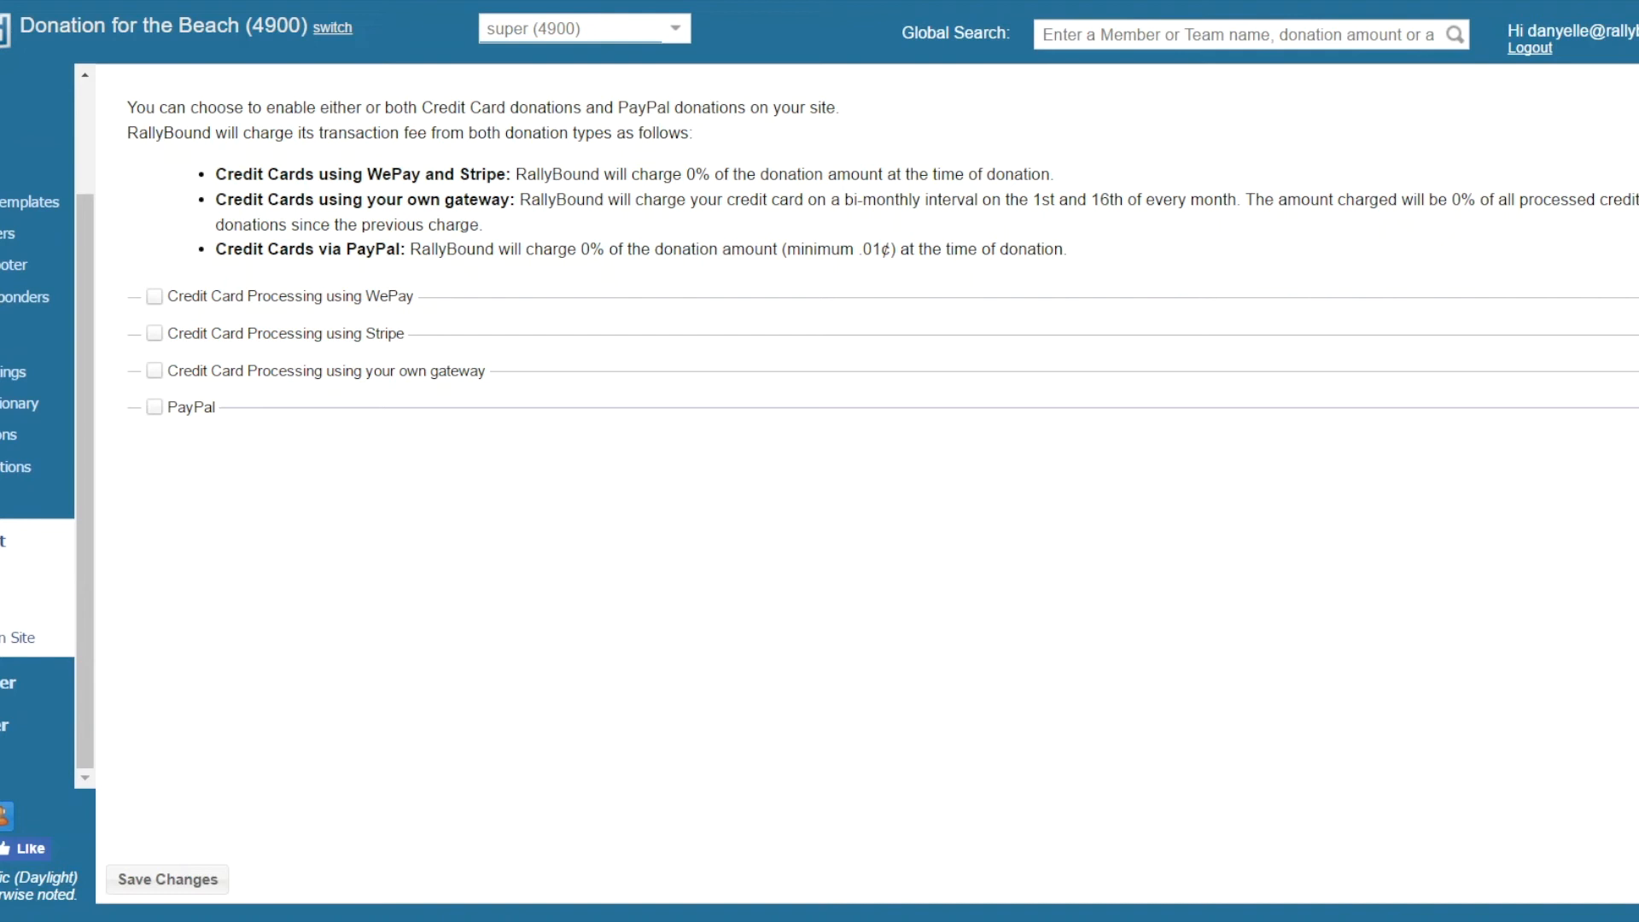
{"action": "left_click", "coordinate": [3, 605]}
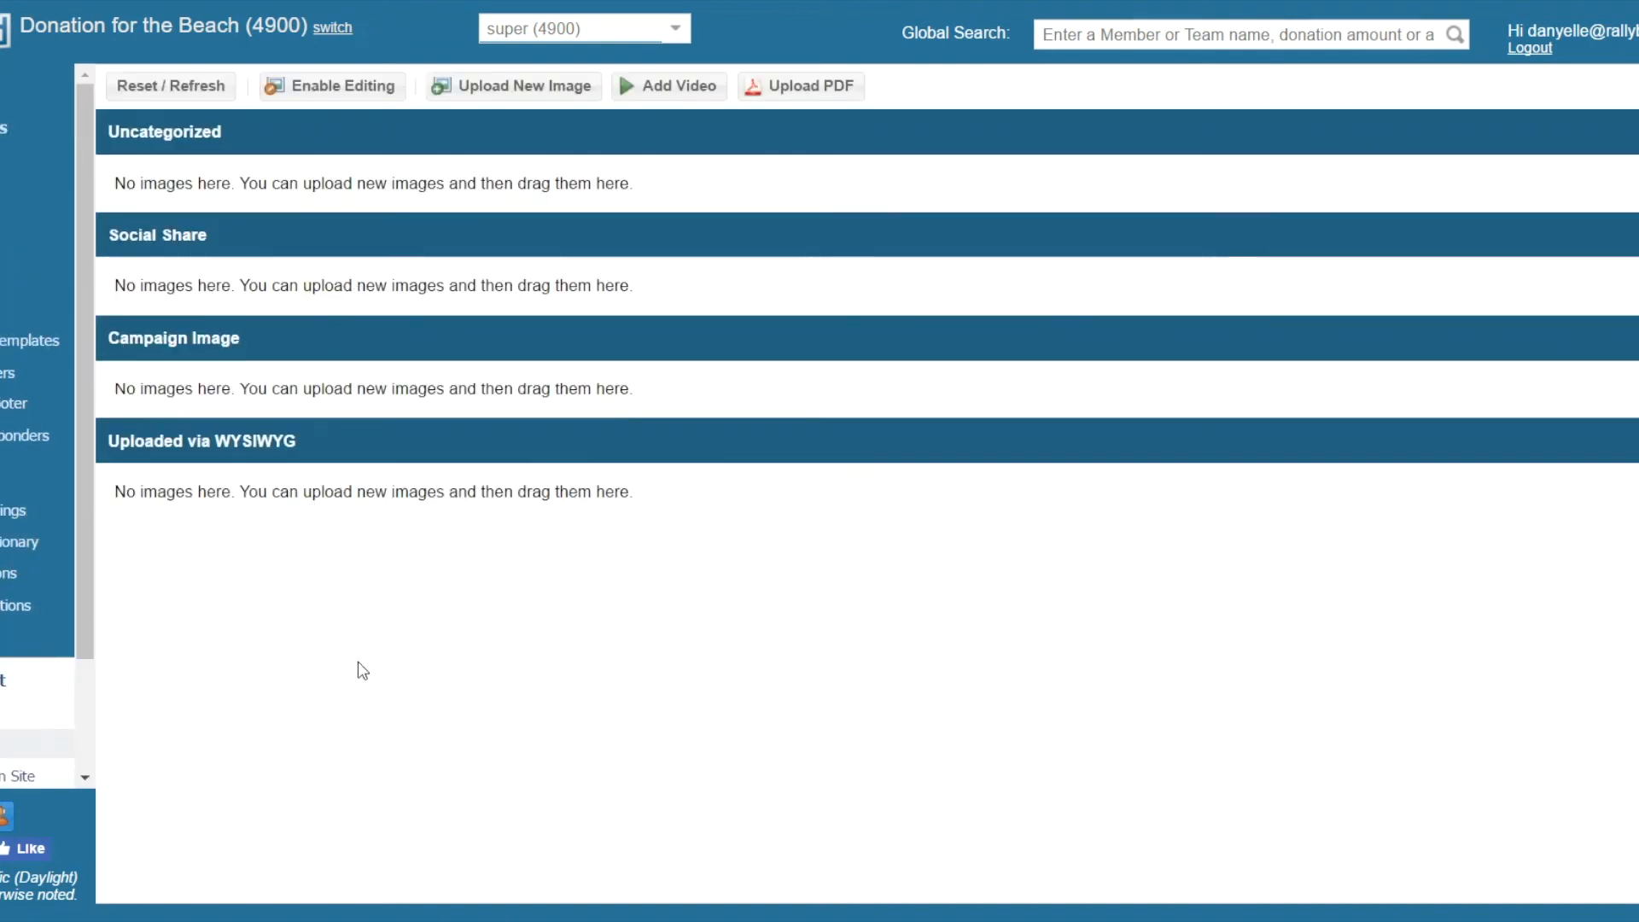
{"action": "scroll", "coordinate": [6, 659], "scroll_direction": "down", "scroll_amount": 2}
{"action": "left_click", "coordinate": [4, 655]}
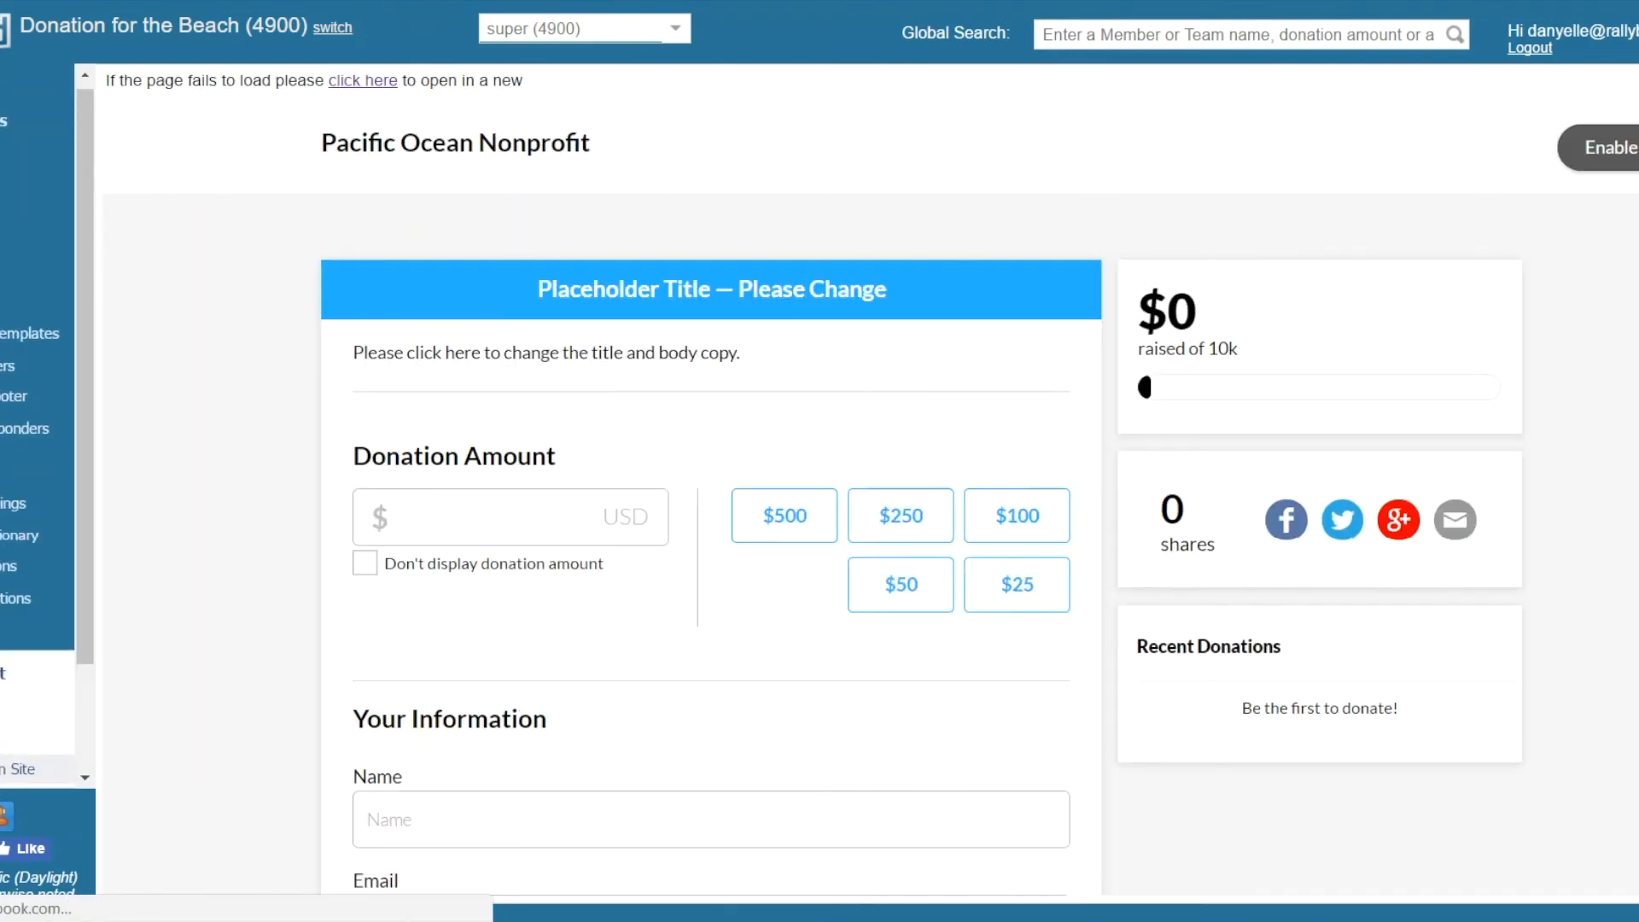
Open the reports home to view the available report types
{"action": "scroll", "coordinate": [37, 427], "scroll_direction": "down", "scroll_amount": 2}
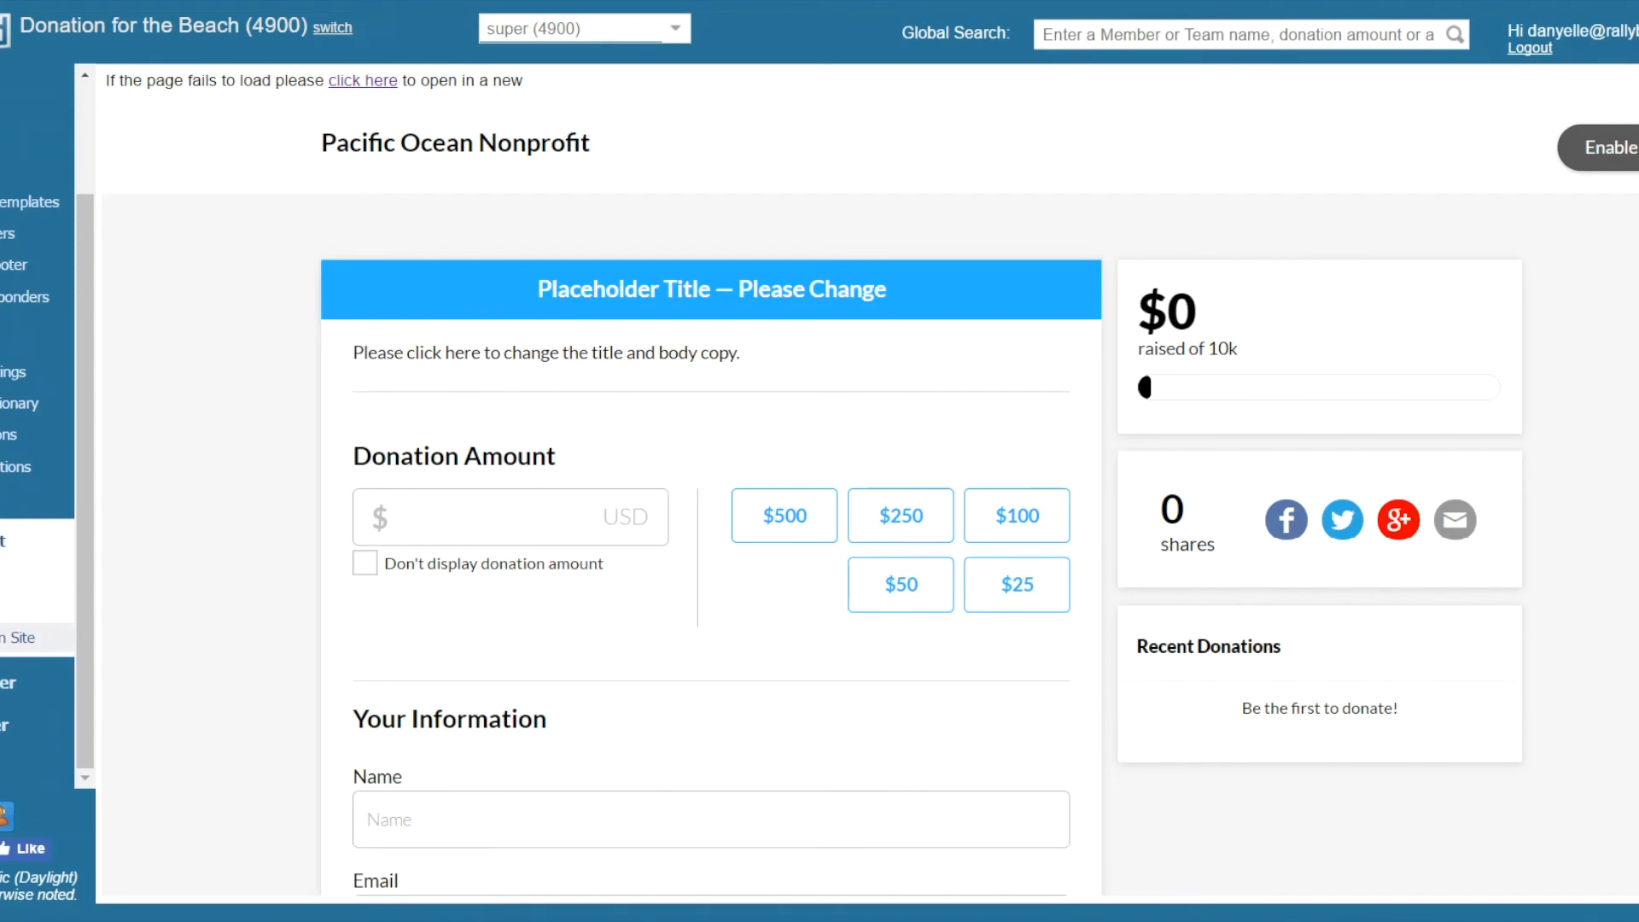
{"action": "left_click", "coordinate": [7, 766]}
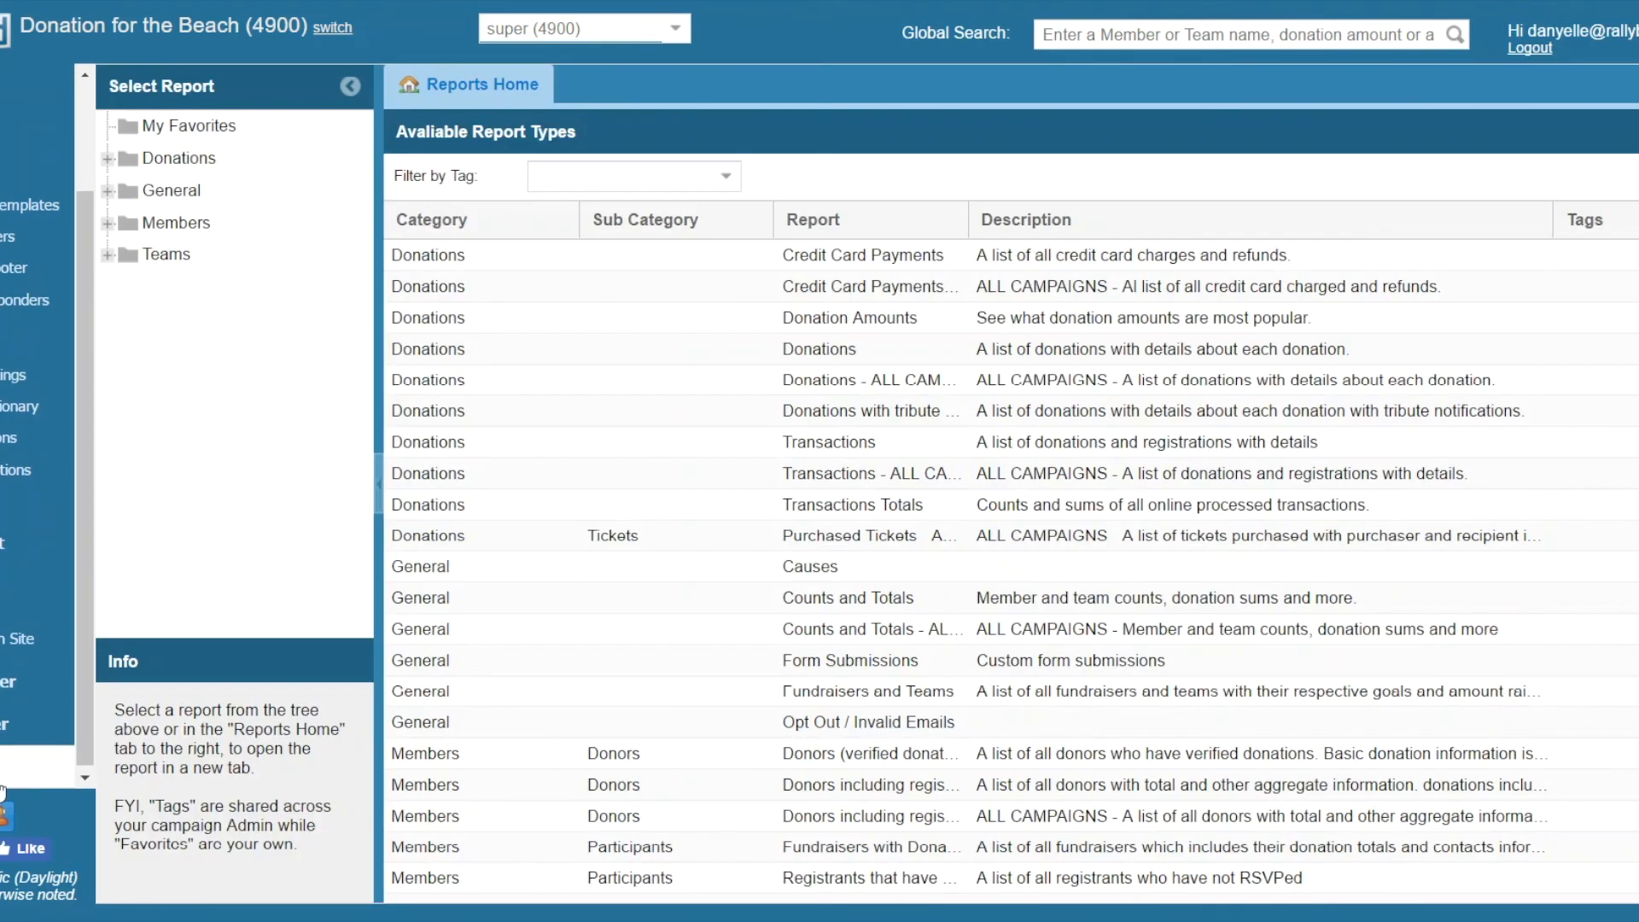